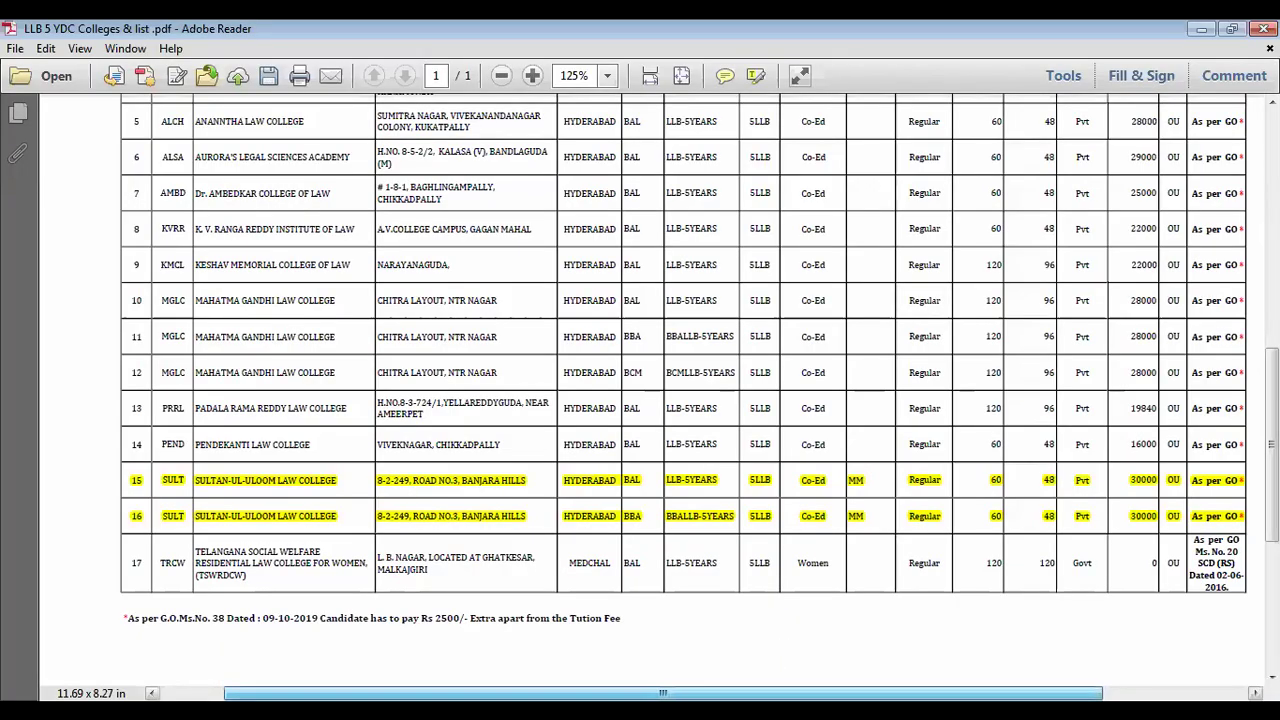
Step: Leave the PowerPoint channel slide and bring up the LLB 5 YDC colleges PDF in Adobe Reader
{"action": "scroll", "coordinate": [676, 400], "scroll_direction": "right", "scroll_amount": 2}
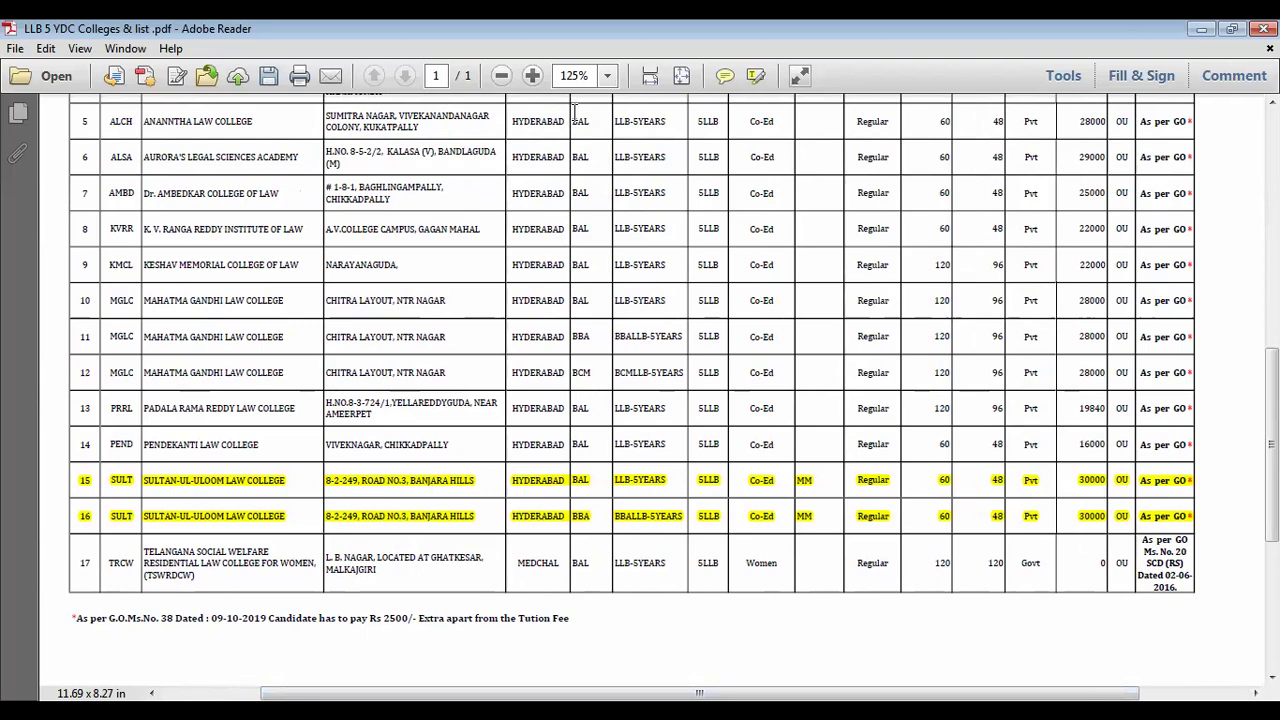
Step: Zoom the PDF to 150% to read the Sultan-ul-Uloom fee columns, then switch to Excel's SULTAN sheet
{"action": "left_click", "coordinate": [532, 76]}
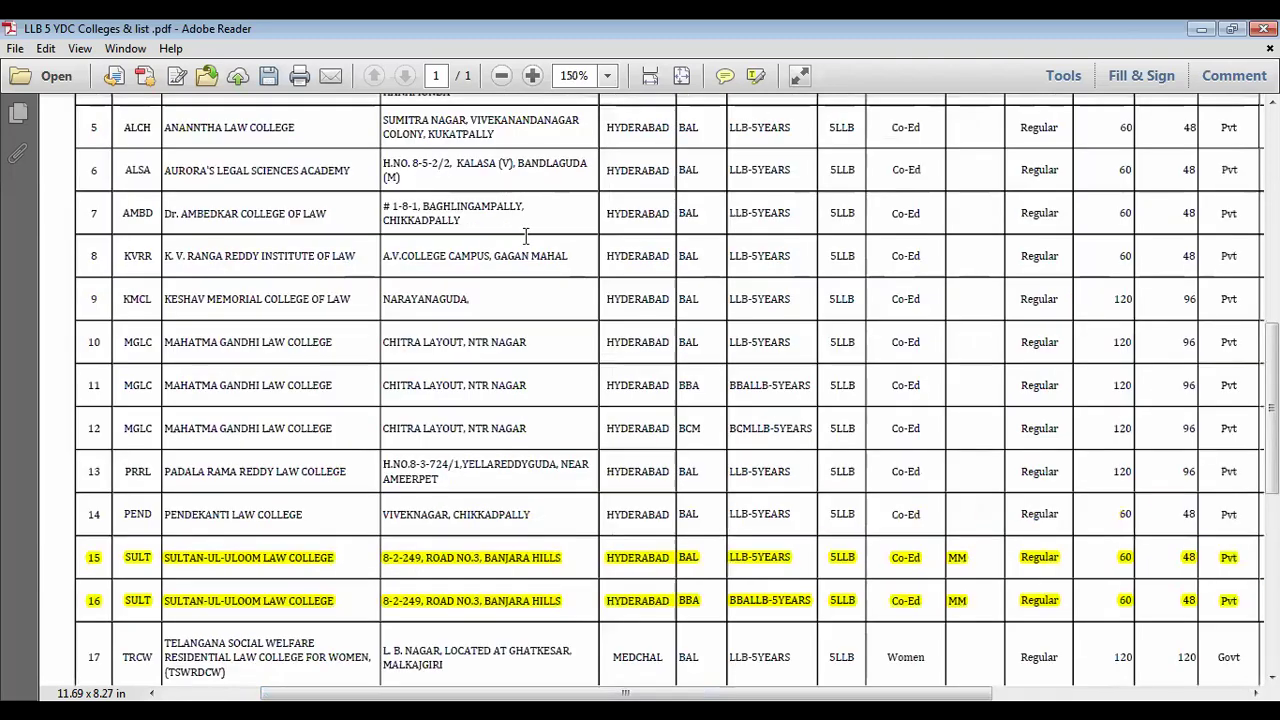
{"action": "left_click_drag", "start_coordinate": [625, 693], "coordinate": [649, 693]}
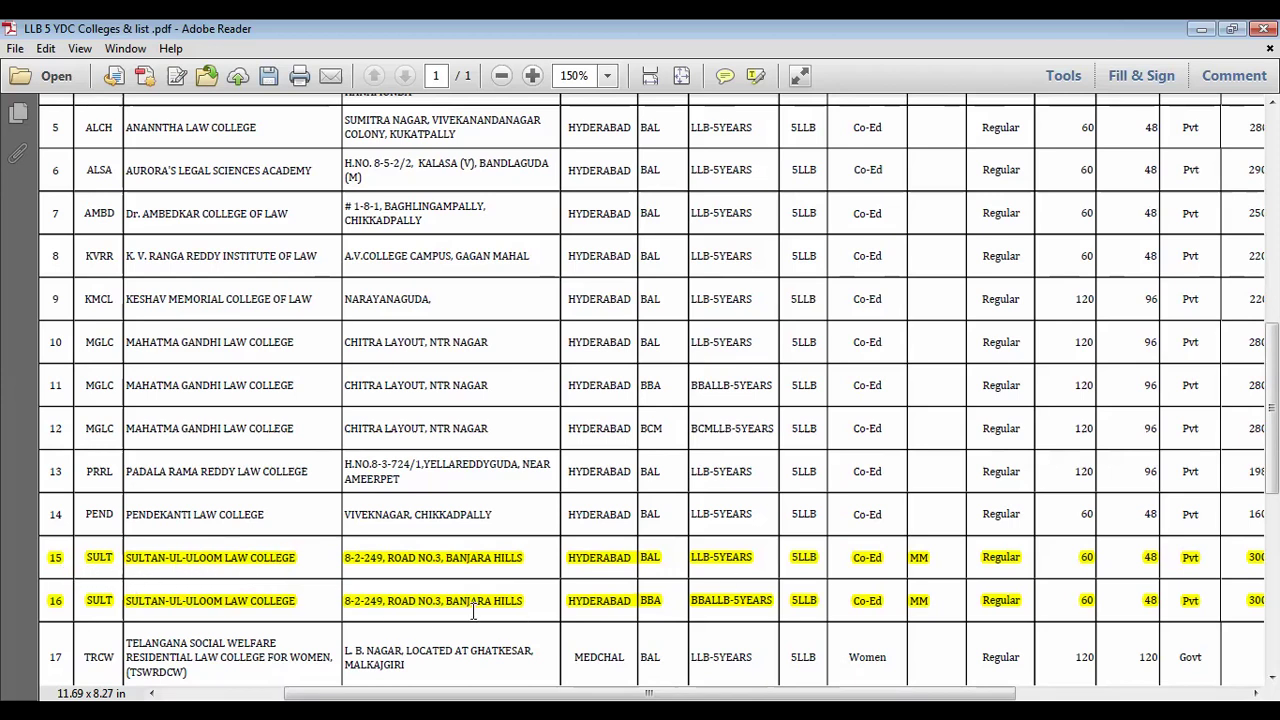
{"action": "left_click_drag", "start_coordinate": [648, 693], "coordinate": [863, 693]}
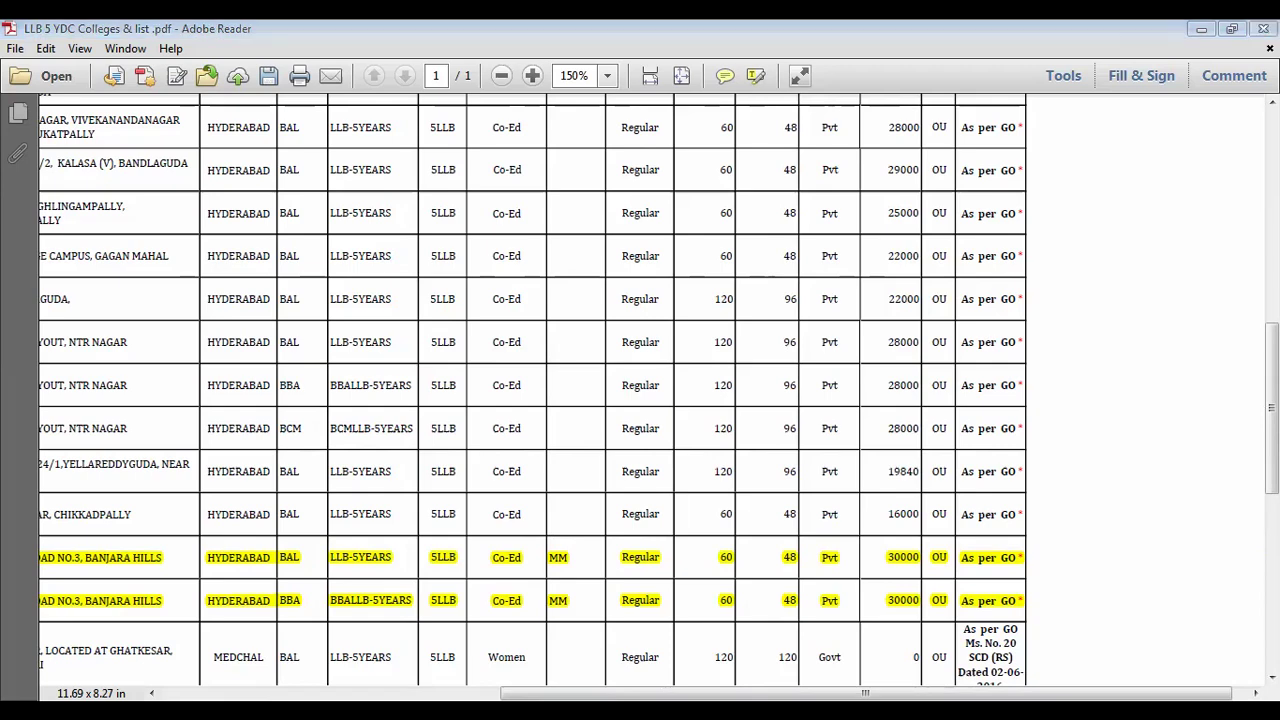
{"action": "key", "text": "alt+Tab"}
{"action": "left_click_drag", "start_coordinate": [775, 673], "coordinate": [935, 673]}
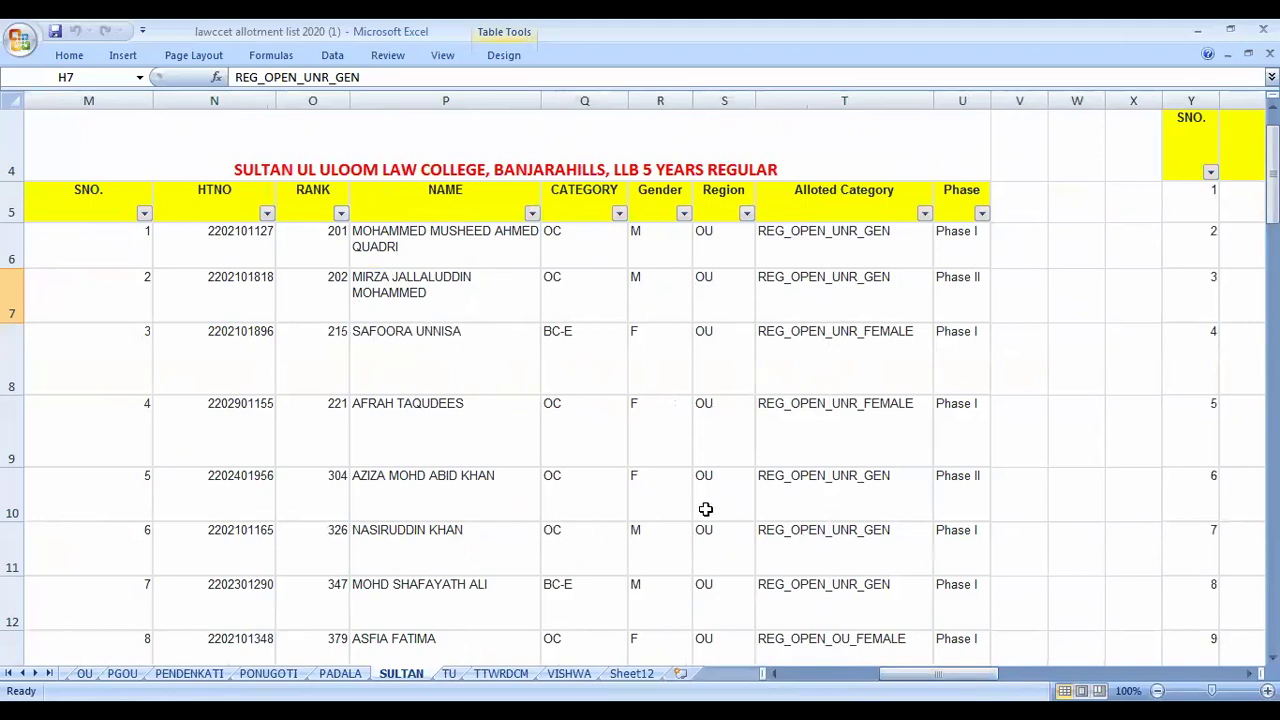
Step: Select sample cells in the RANK and Alloted Category columns at the top of the table
{"action": "scroll", "coordinate": [543, 514], "scroll_direction": "down", "scroll_amount": 15}
{"action": "scroll", "coordinate": [551, 514], "scroll_direction": "up", "scroll_amount": 2}
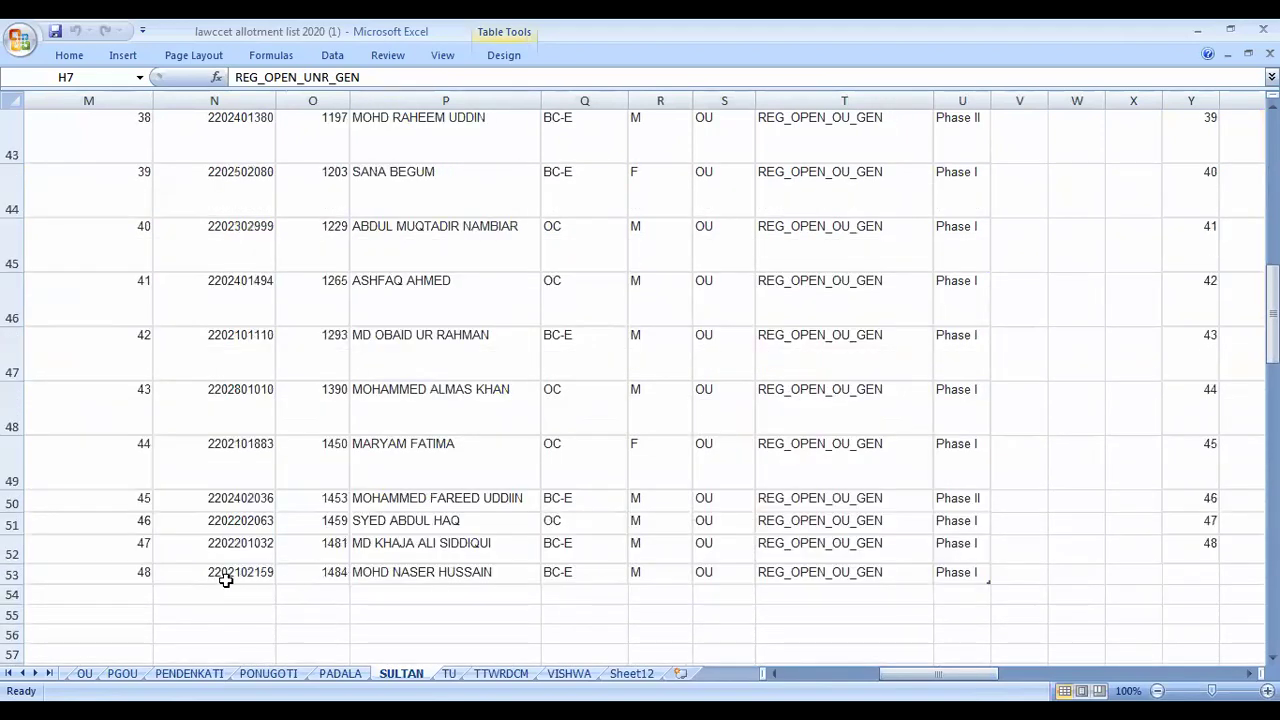
{"action": "scroll", "coordinate": [474, 569], "scroll_direction": "up", "scroll_amount": 7}
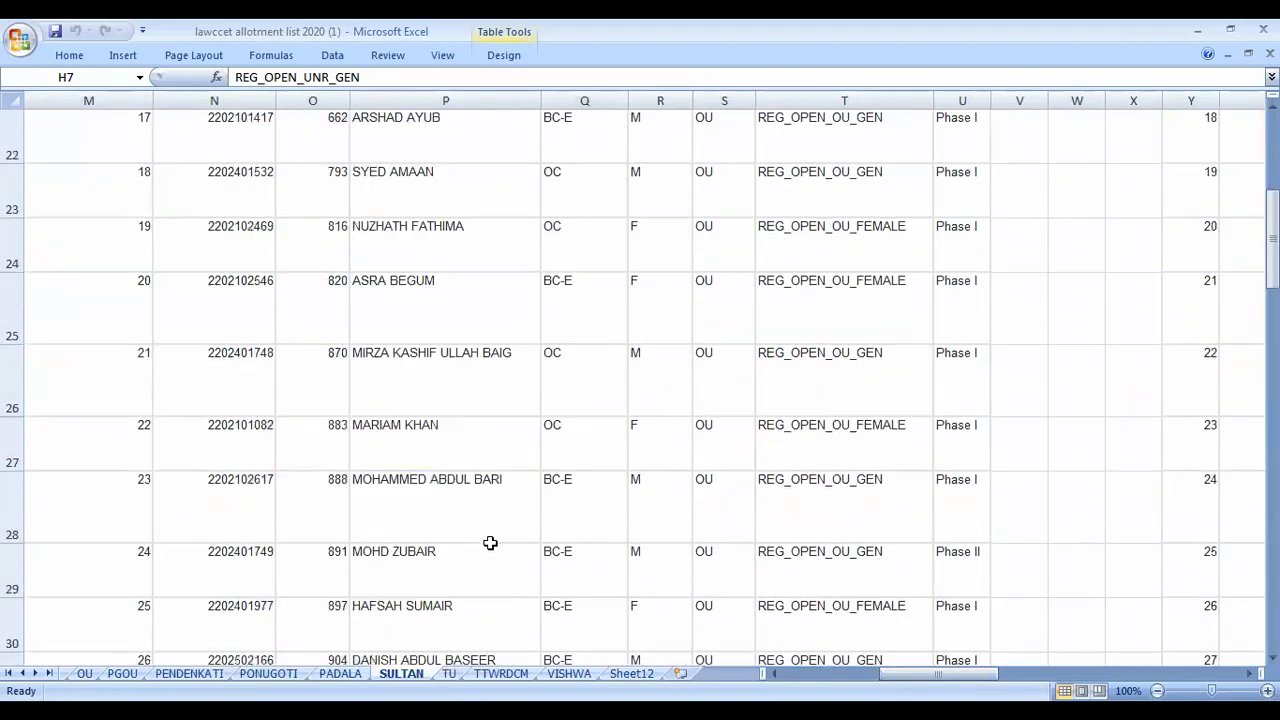
{"action": "scroll", "coordinate": [560, 515], "scroll_direction": "up", "scroll_amount": 6}
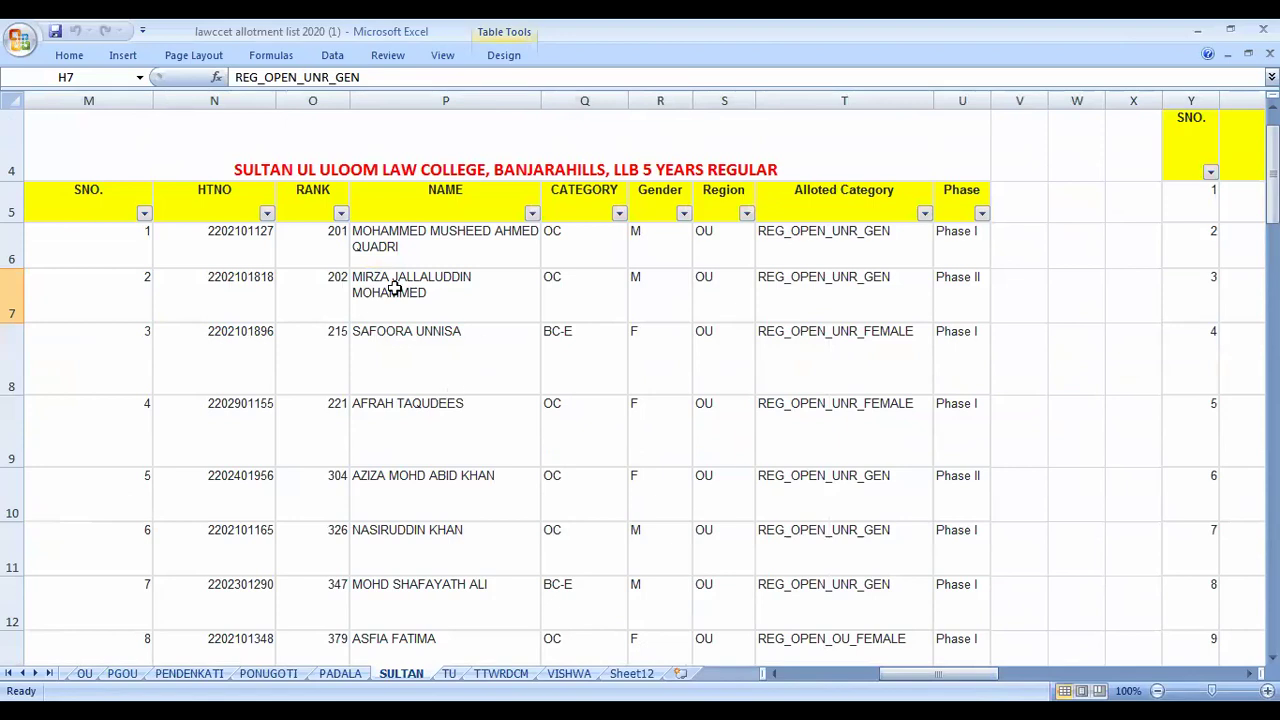
{"action": "left_click_drag", "start_coordinate": [310, 248], "coordinate": [310, 348]}
{"action": "left_click_drag", "start_coordinate": [796, 212], "coordinate": [810, 388]}
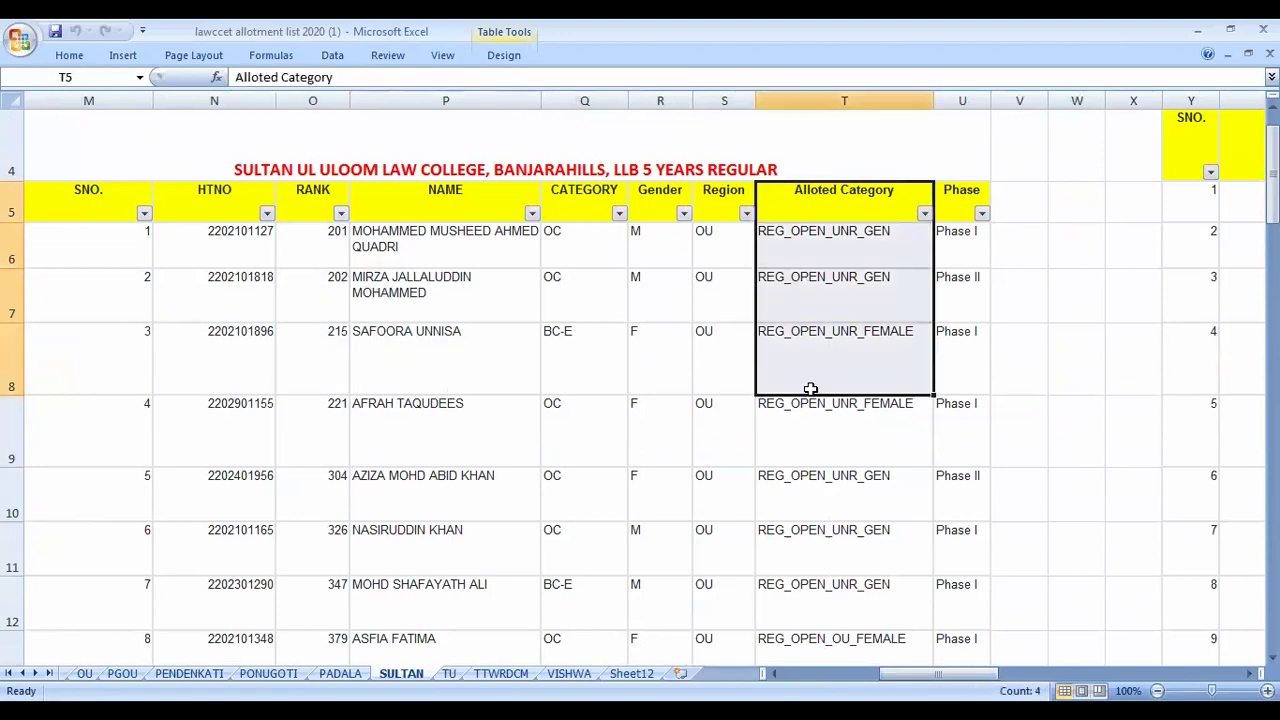
Step: Filter the CATEGORY column to BC-E only and scroll through the 25 matching records
{"action": "left_click", "coordinate": [619, 213]}
{"action": "left_click", "coordinate": [497, 362]}
{"action": "left_click", "coordinate": [489, 377]}
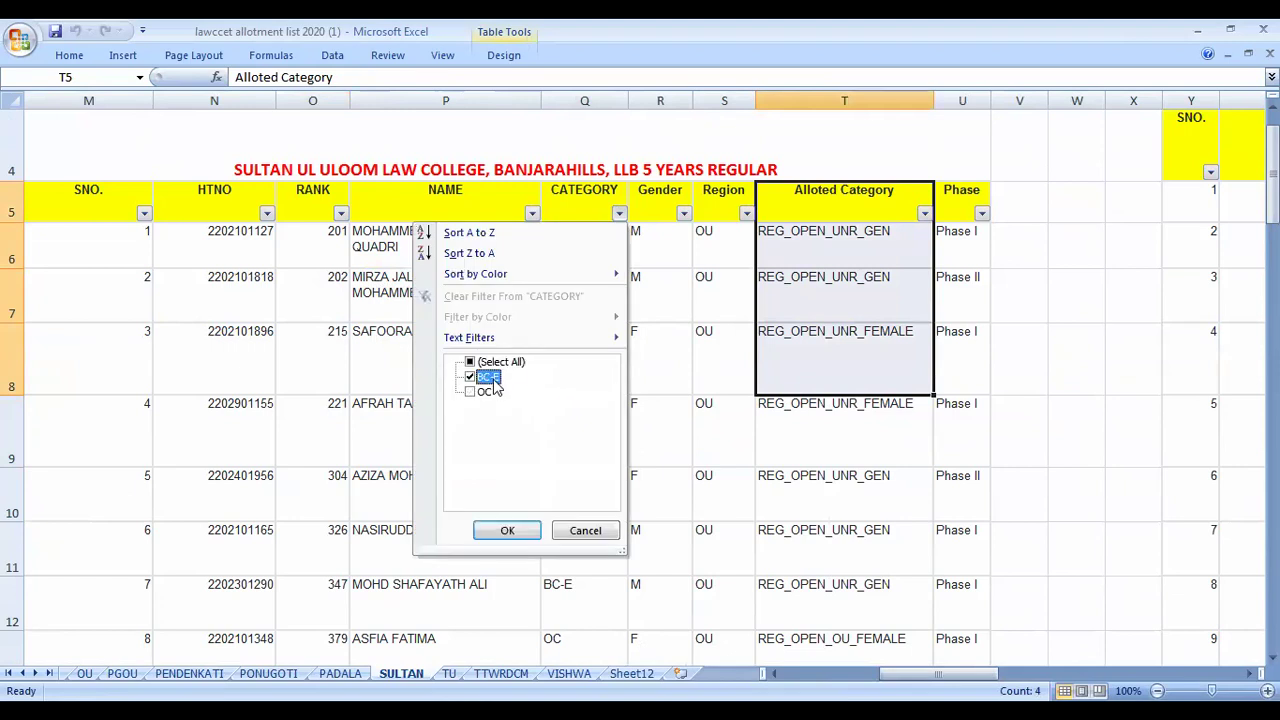
{"action": "left_click", "coordinate": [507, 530]}
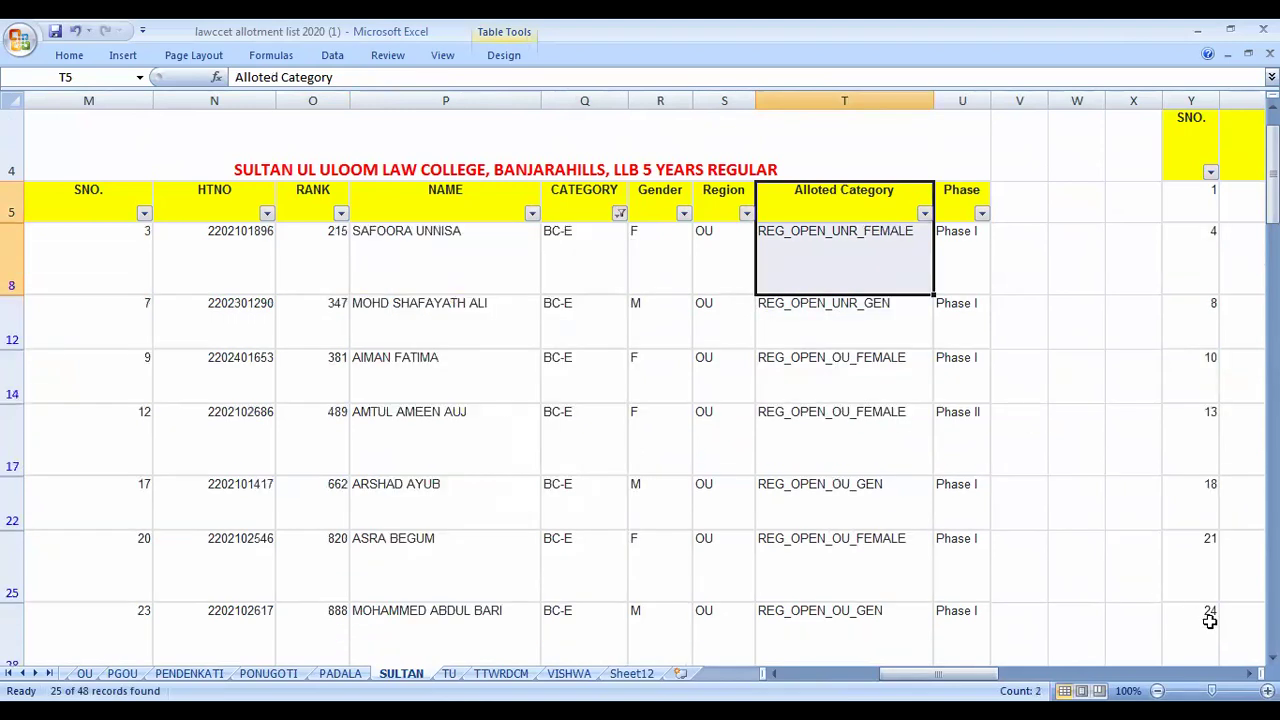
{"action": "scroll", "coordinate": [640, 380], "scroll_direction": "down", "scroll_amount": 5}
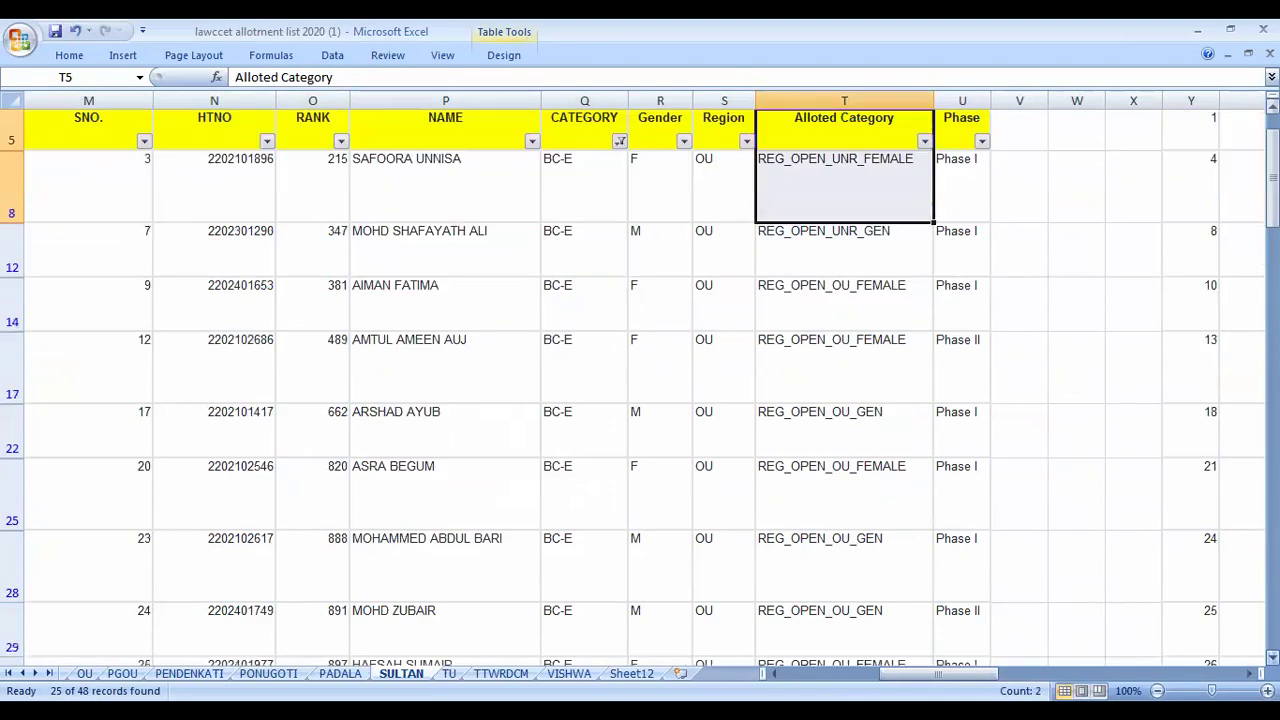
{"action": "scroll", "coordinate": [640, 390], "scroll_direction": "down", "scroll_amount": 3}
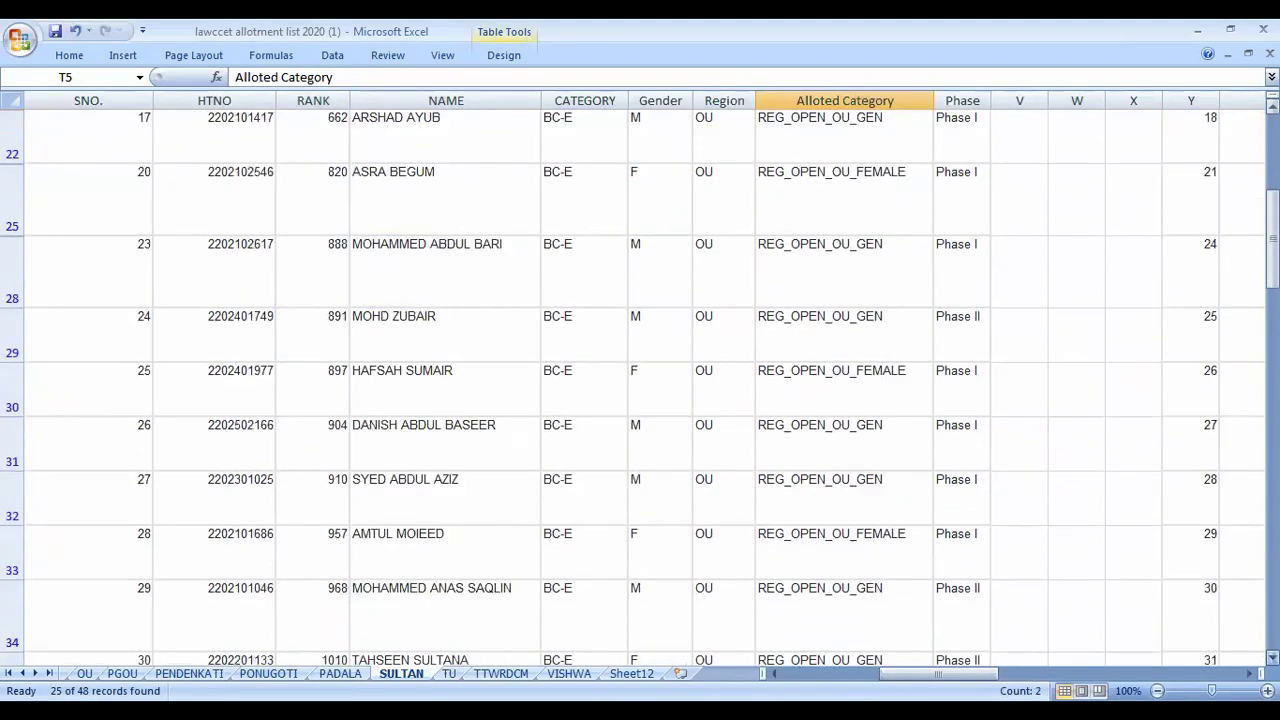
{"action": "scroll", "coordinate": [640, 380], "scroll_direction": "down", "scroll_amount": 2}
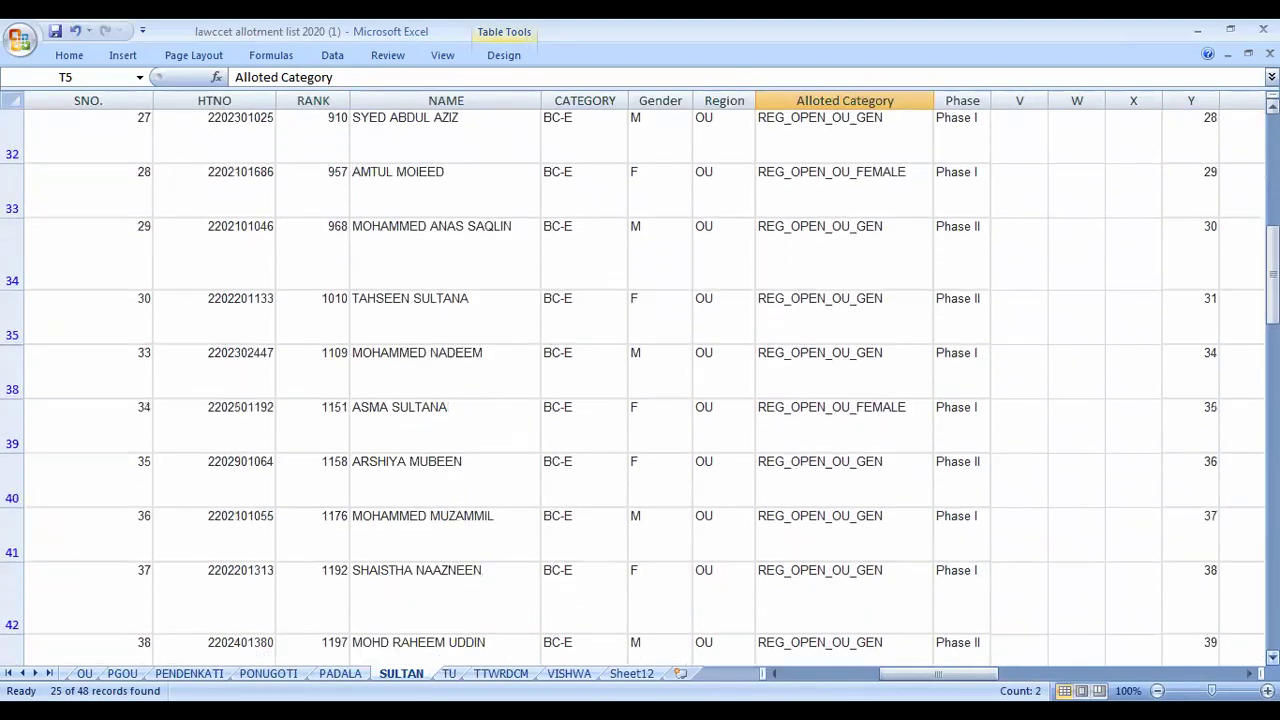
{"action": "scroll", "coordinate": [640, 380], "scroll_direction": "down", "scroll_amount": 1}
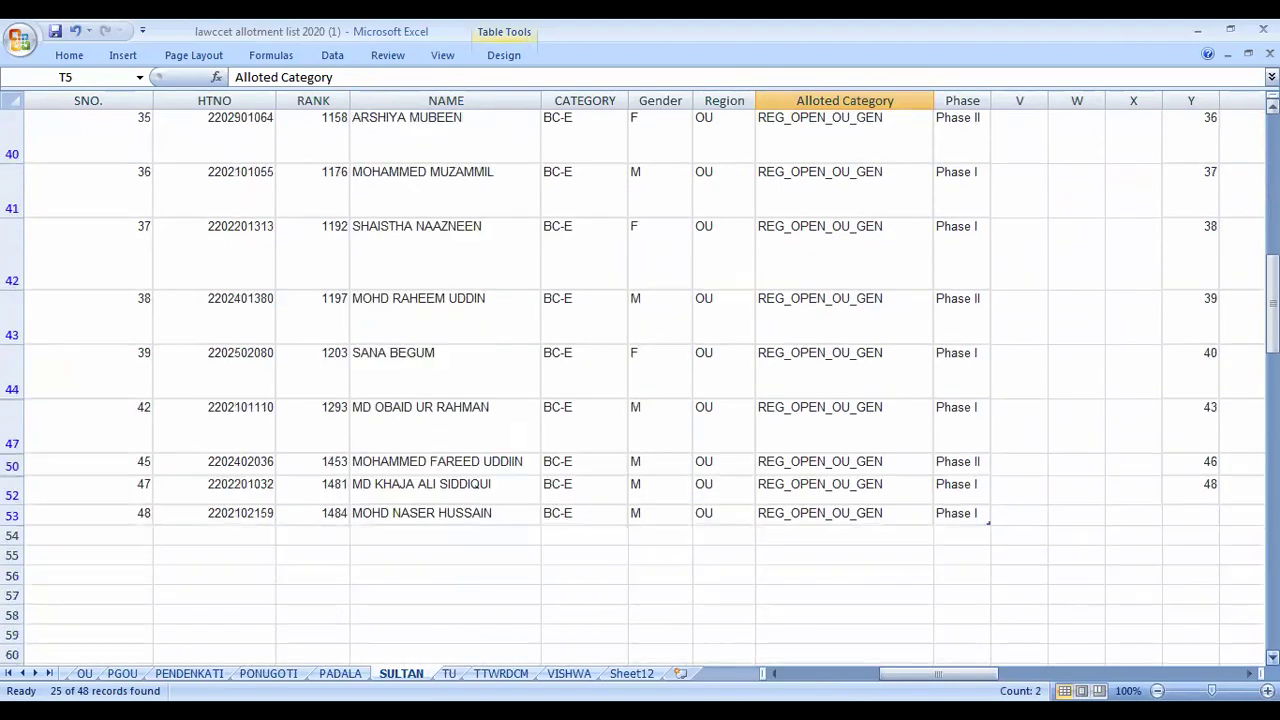
{"action": "scroll", "coordinate": [640, 380], "scroll_direction": "down", "scroll_amount": 1}
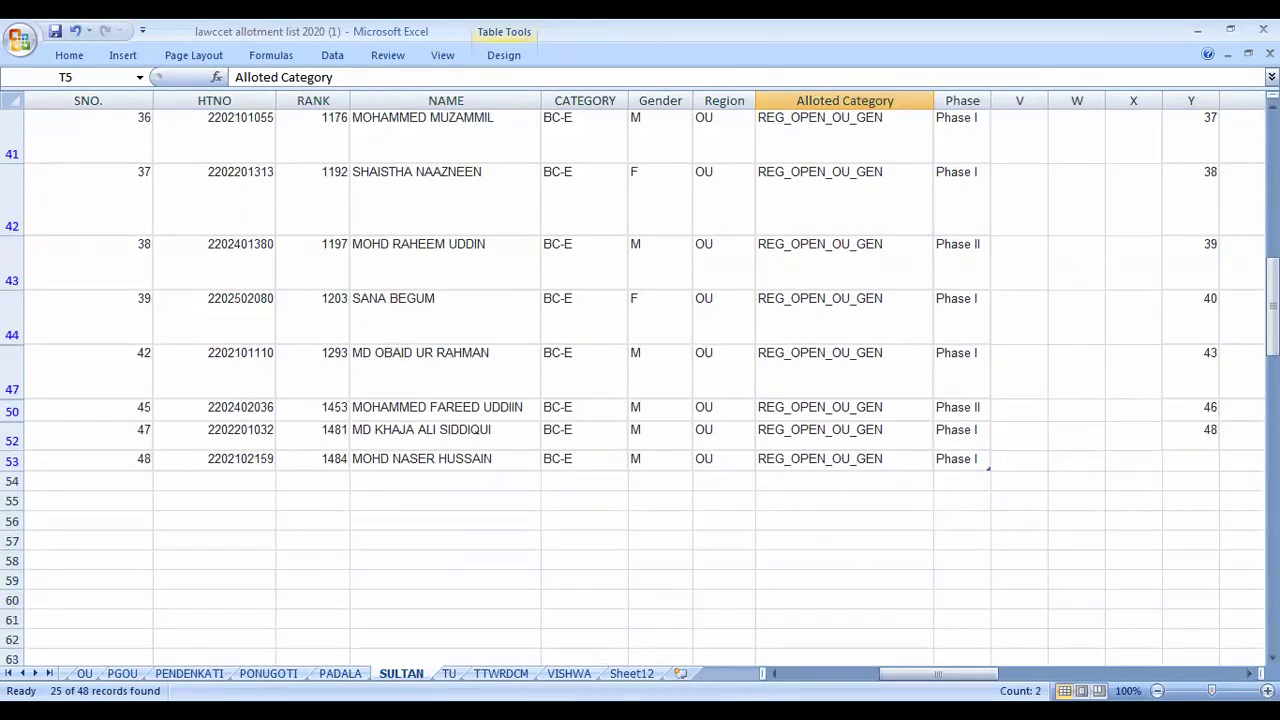
{"action": "scroll", "coordinate": [640, 388], "scroll_direction": "up", "scroll_amount": 4}
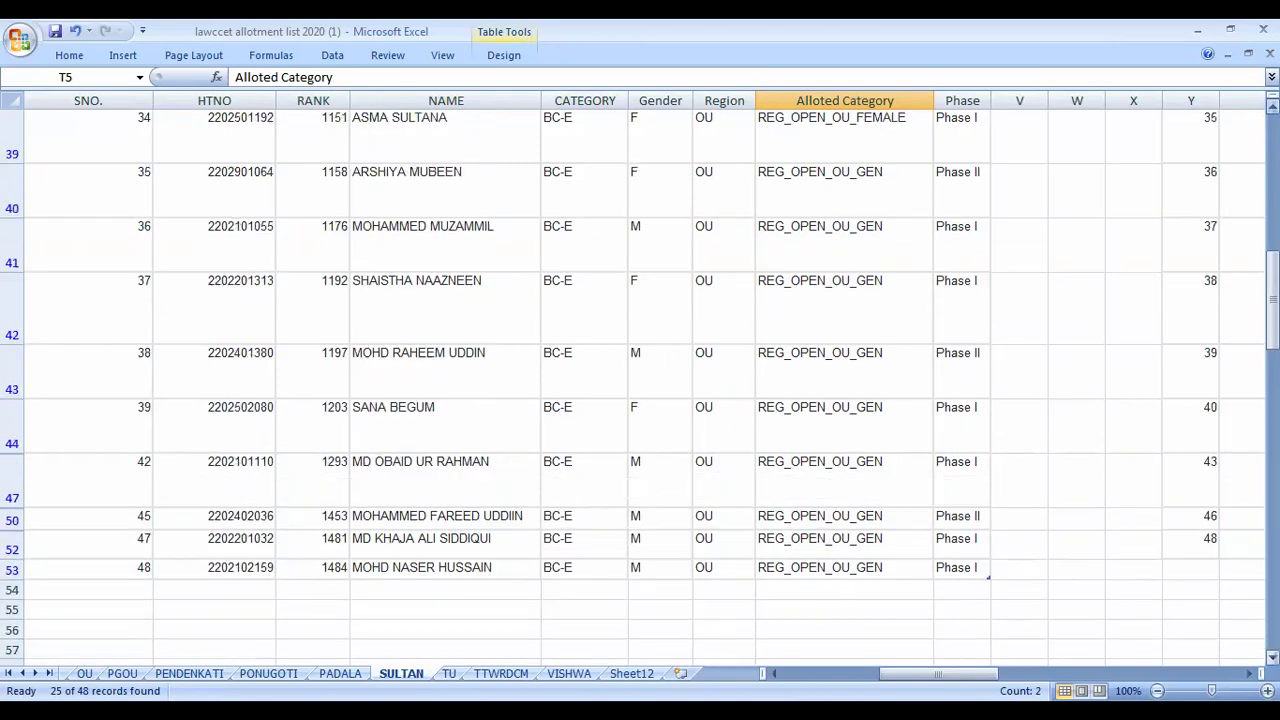
{"action": "scroll", "coordinate": [640, 388], "scroll_direction": "up", "scroll_amount": 4}
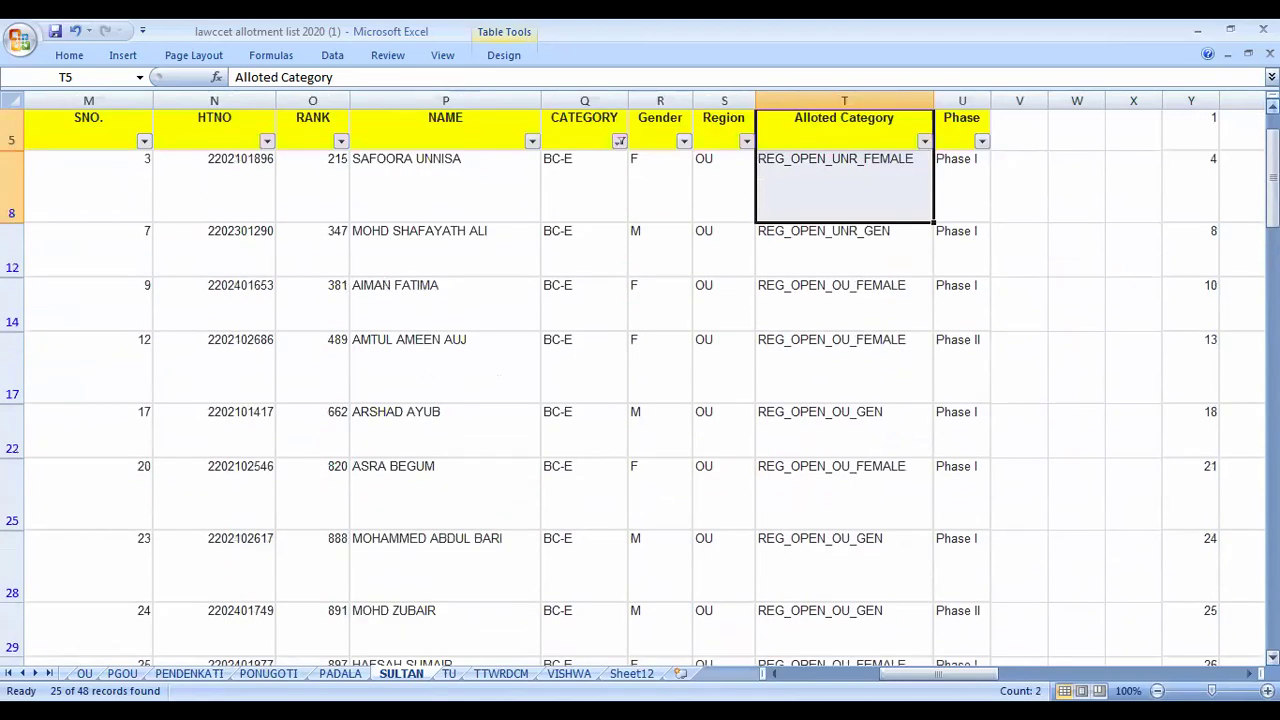
{"action": "scroll", "coordinate": [740, 300], "scroll_direction": "up", "scroll_amount": 1}
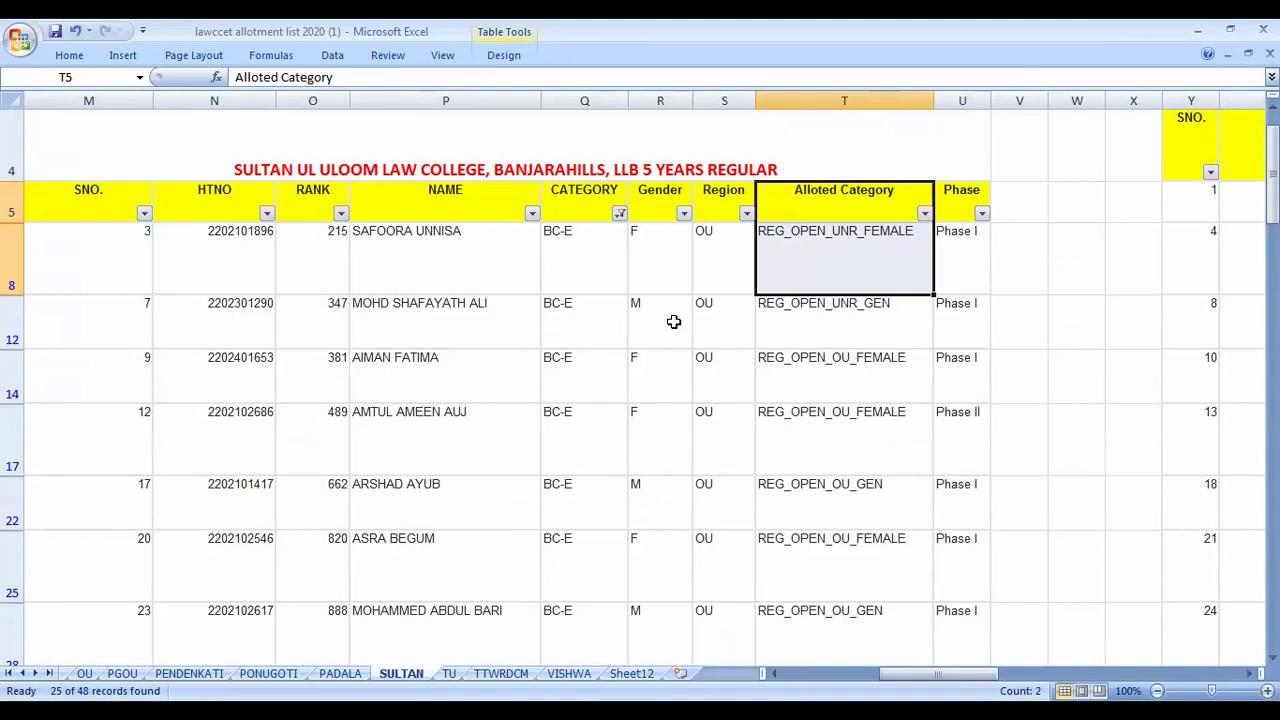
Step: Change the CATEGORY filter to OC only and scroll through the matching students
{"action": "left_click", "coordinate": [620, 213]}
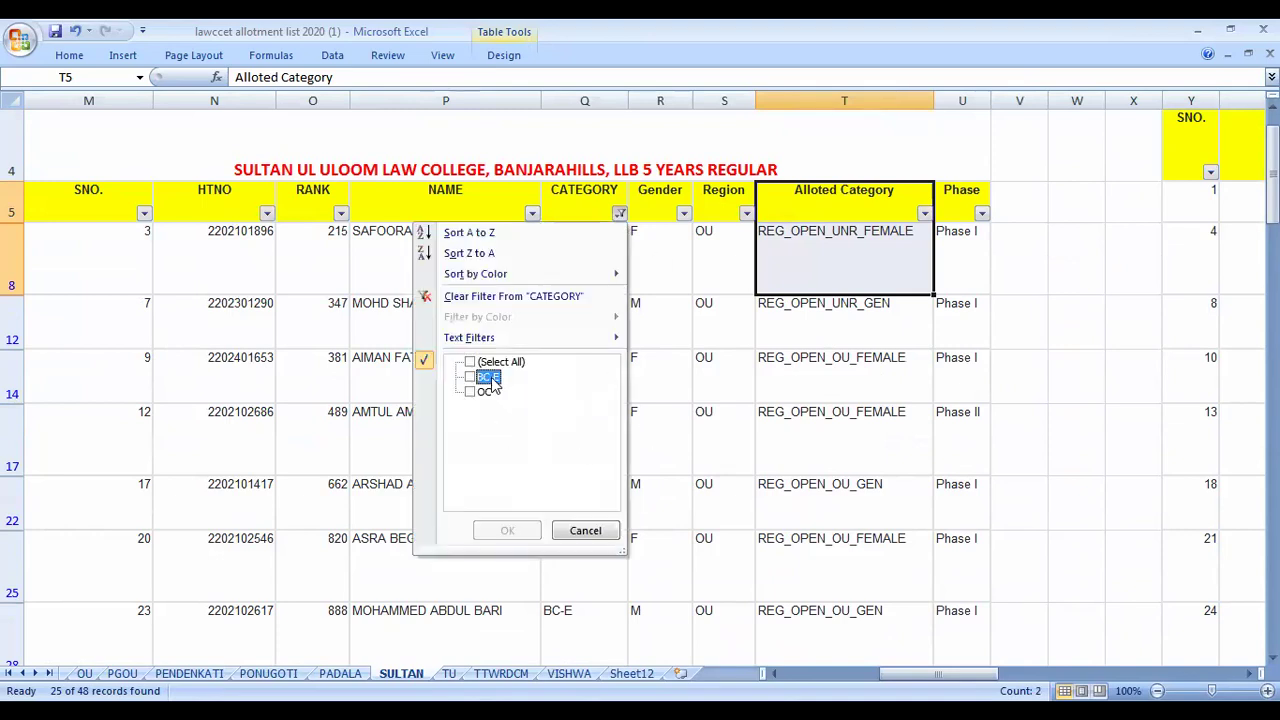
{"action": "left_click", "coordinate": [488, 377]}
{"action": "left_click", "coordinate": [485, 391]}
{"action": "left_click", "coordinate": [507, 531]}
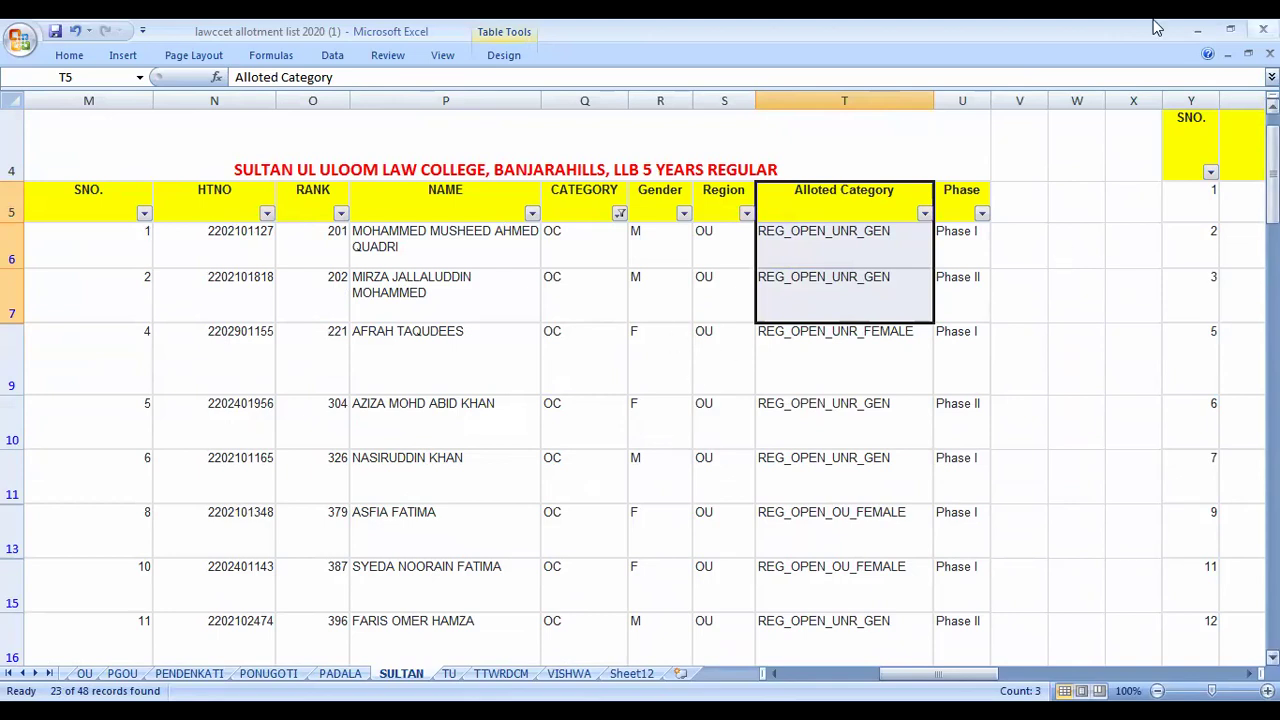
{"action": "scroll", "coordinate": [640, 380], "scroll_direction": "down", "scroll_amount": 1}
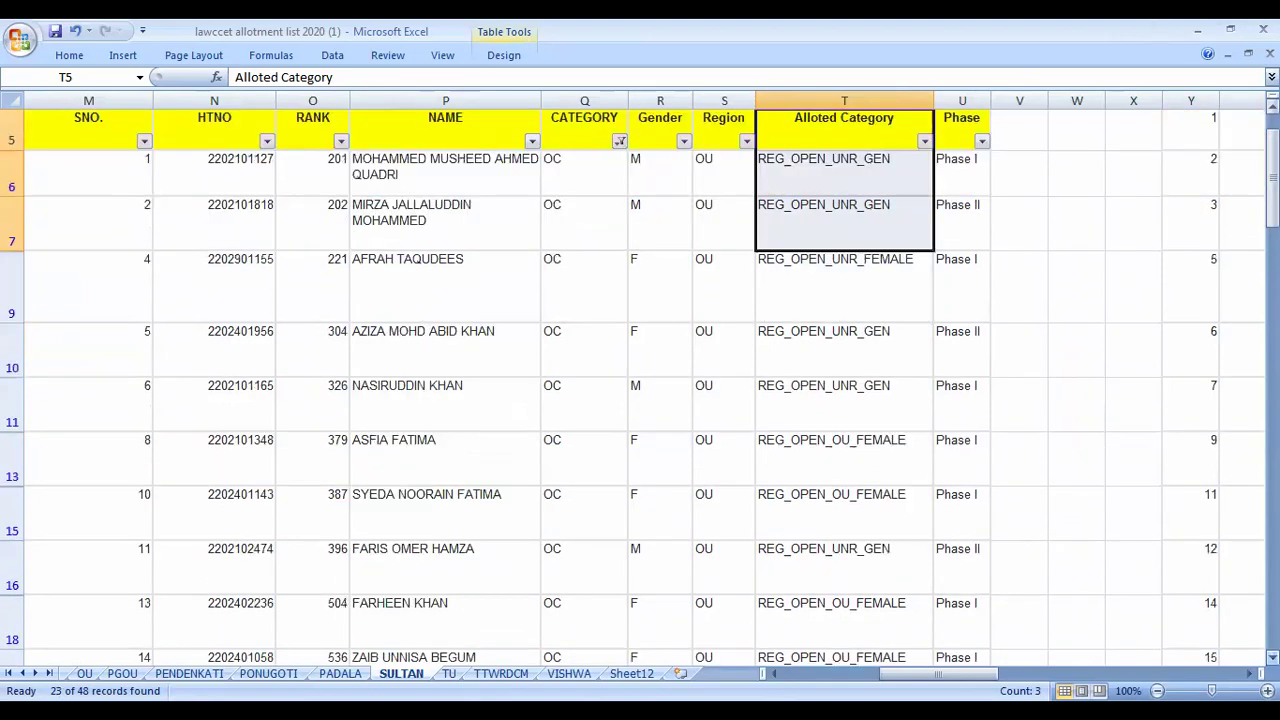
{"action": "scroll", "coordinate": [640, 380], "scroll_direction": "down", "scroll_amount": 1}
{"action": "scroll", "coordinate": [640, 380], "scroll_direction": "down", "scroll_amount": 7}
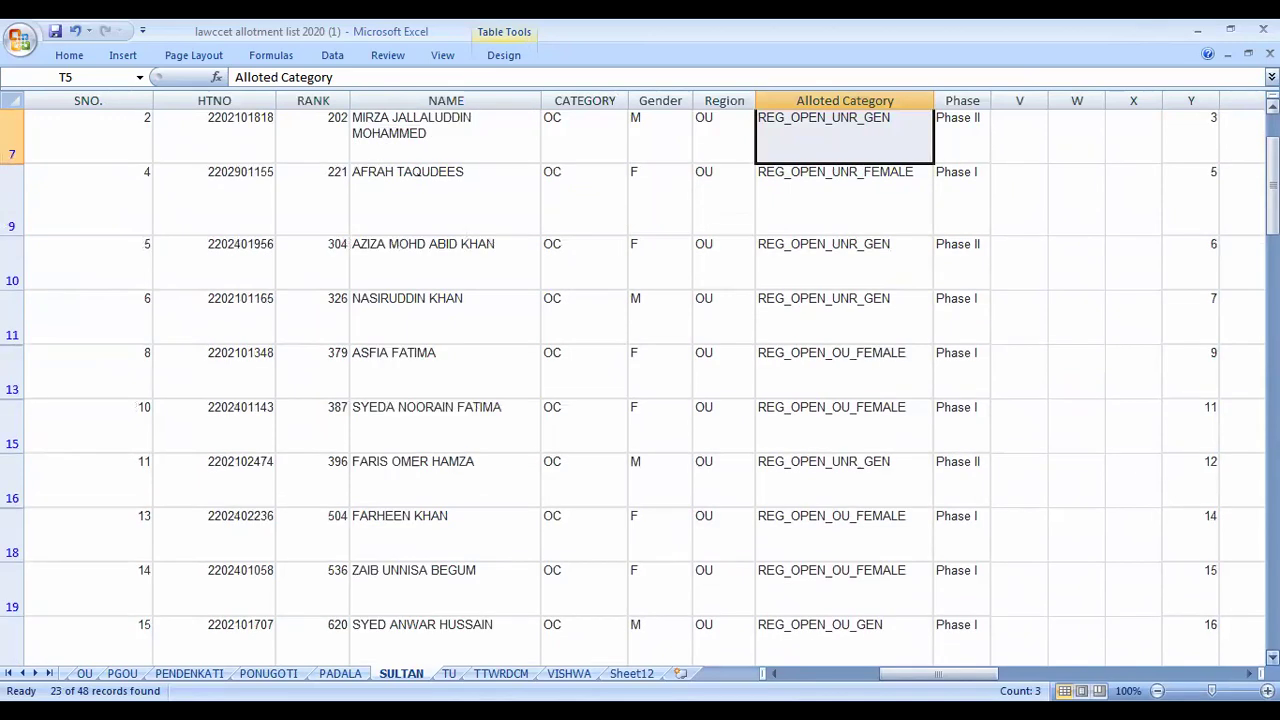
{"action": "scroll", "coordinate": [640, 380], "scroll_direction": "down", "scroll_amount": 2}
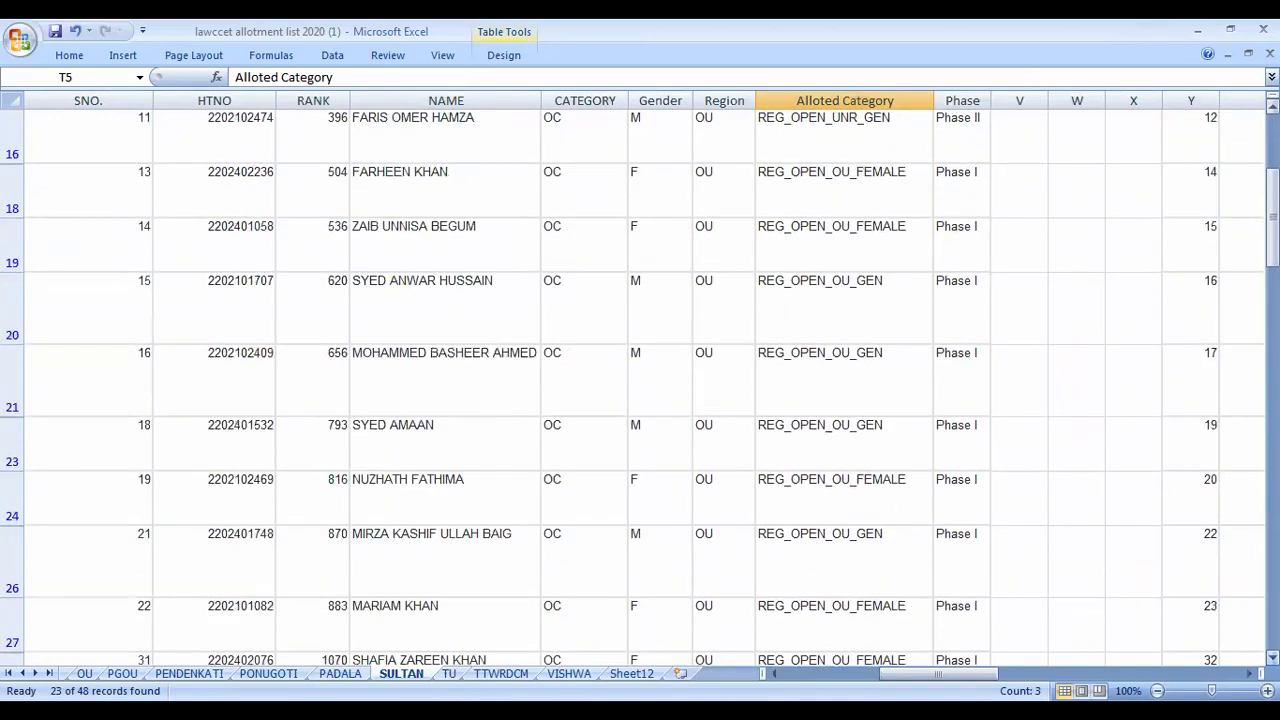
{"action": "scroll", "coordinate": [529, 552], "scroll_direction": "down", "scroll_amount": 9}
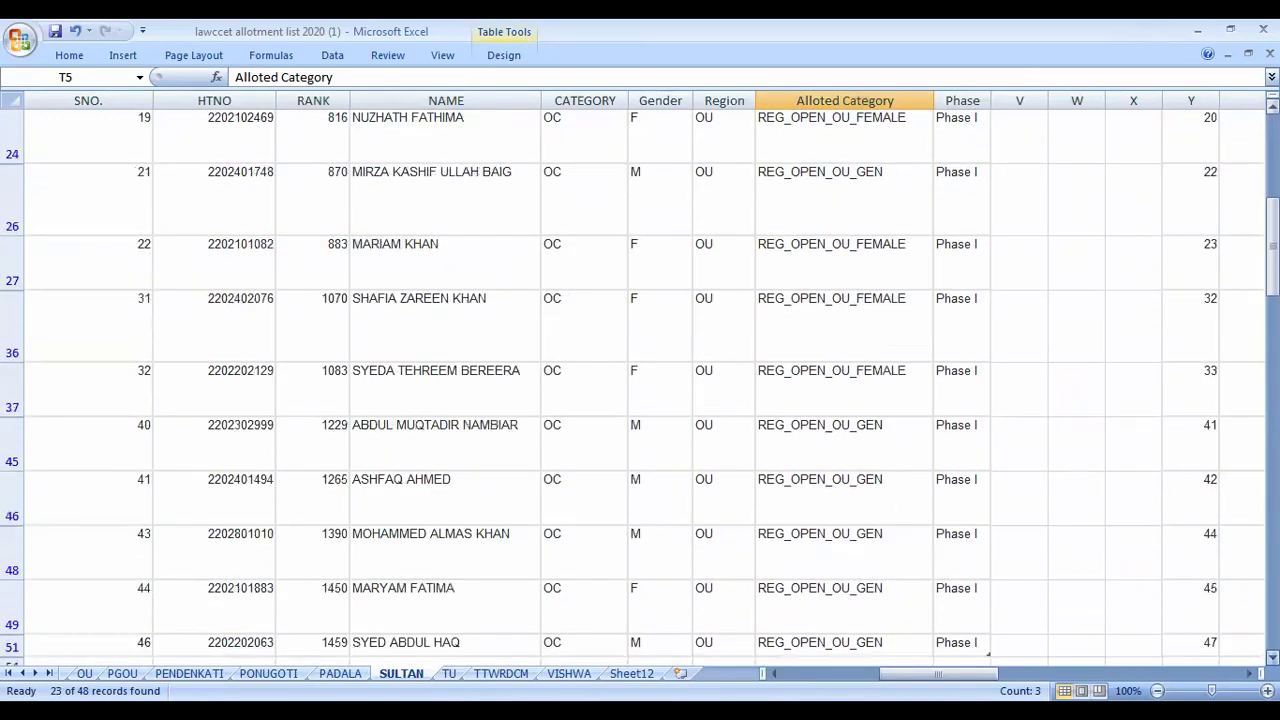
{"action": "scroll", "coordinate": [529, 552], "scroll_direction": "up", "scroll_amount": 10}
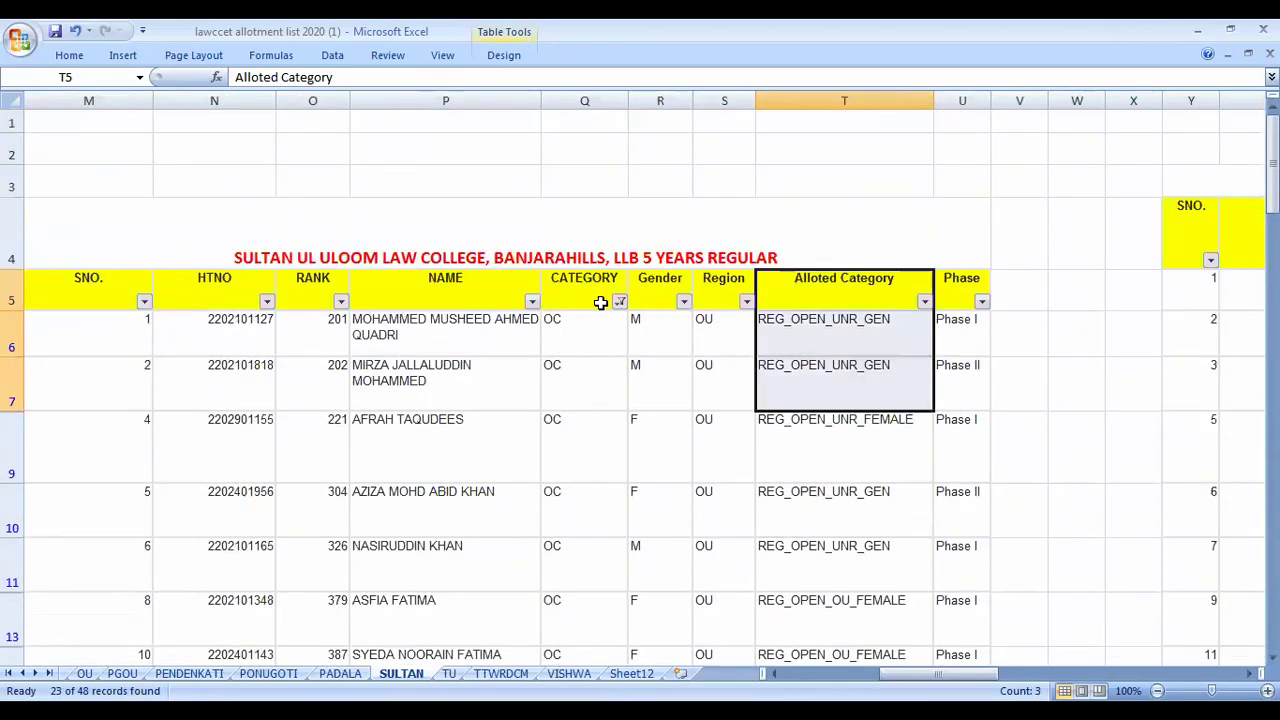
Step: Clear the category filter to show all categories and move right to the BBALLB table
{"action": "left_click", "coordinate": [617, 302]}
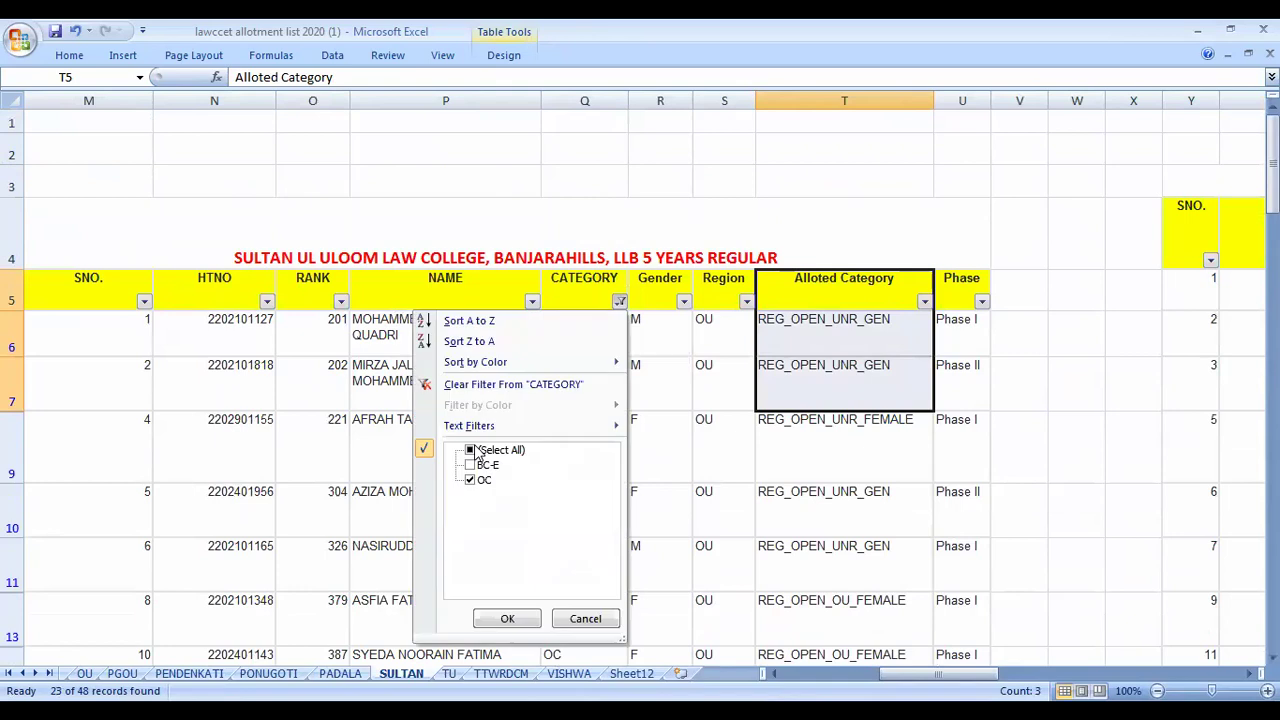
{"action": "left_click", "coordinate": [490, 450]}
{"action": "left_click", "coordinate": [508, 619]}
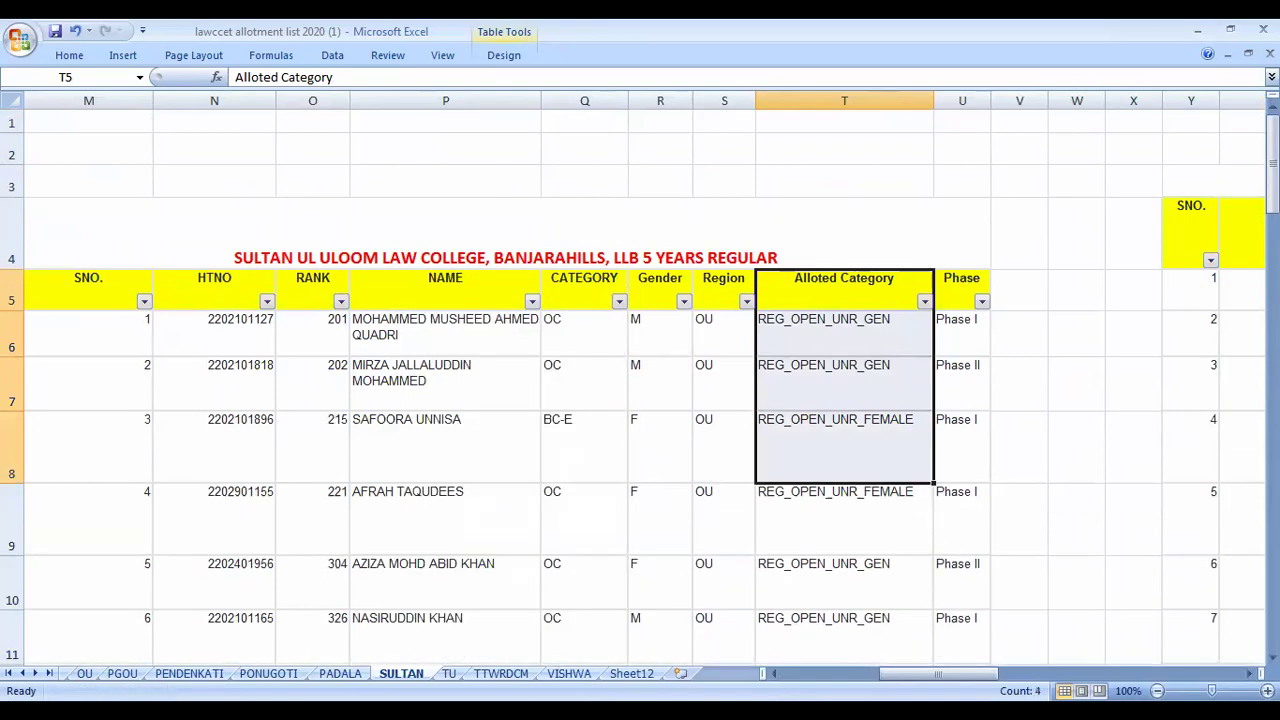
{"action": "left_click_drag", "start_coordinate": [926, 676], "coordinate": [985, 674]}
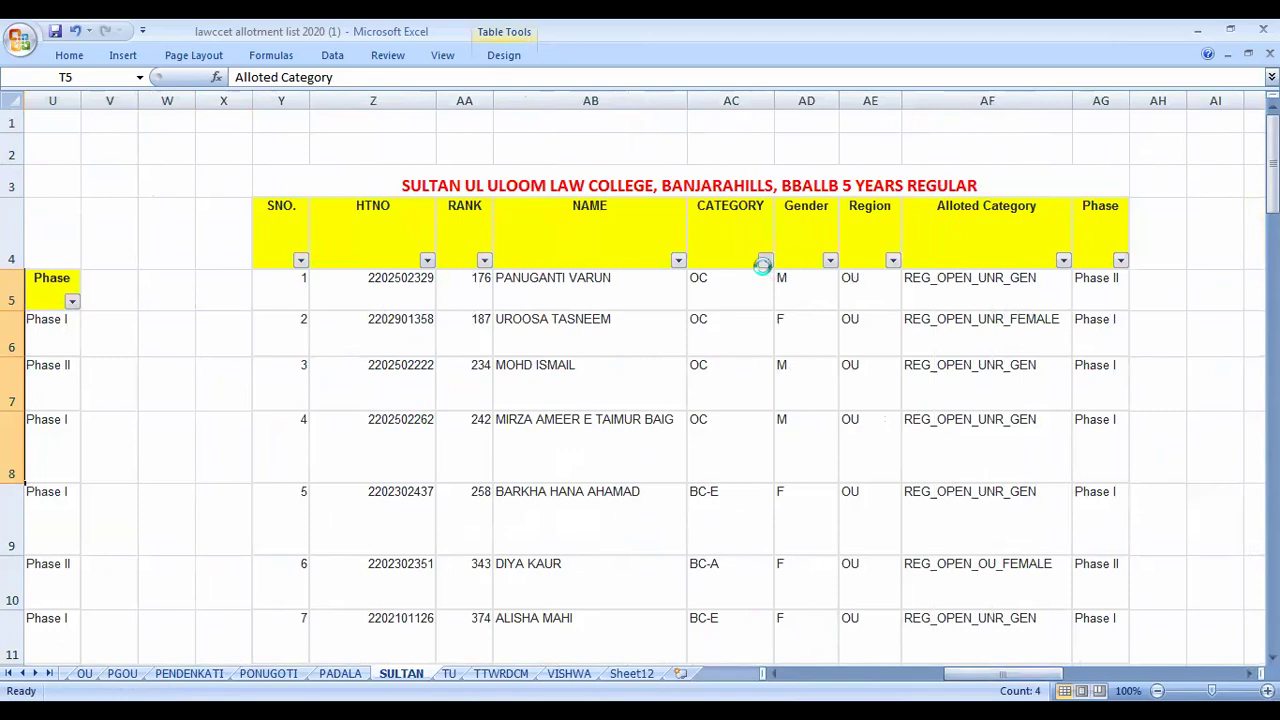
Step: Filter the BBALLB table's CATEGORY column to BC-A only, then to BC-B only
{"action": "left_click", "coordinate": [765, 260]}
{"action": "left_click", "coordinate": [636, 410]}
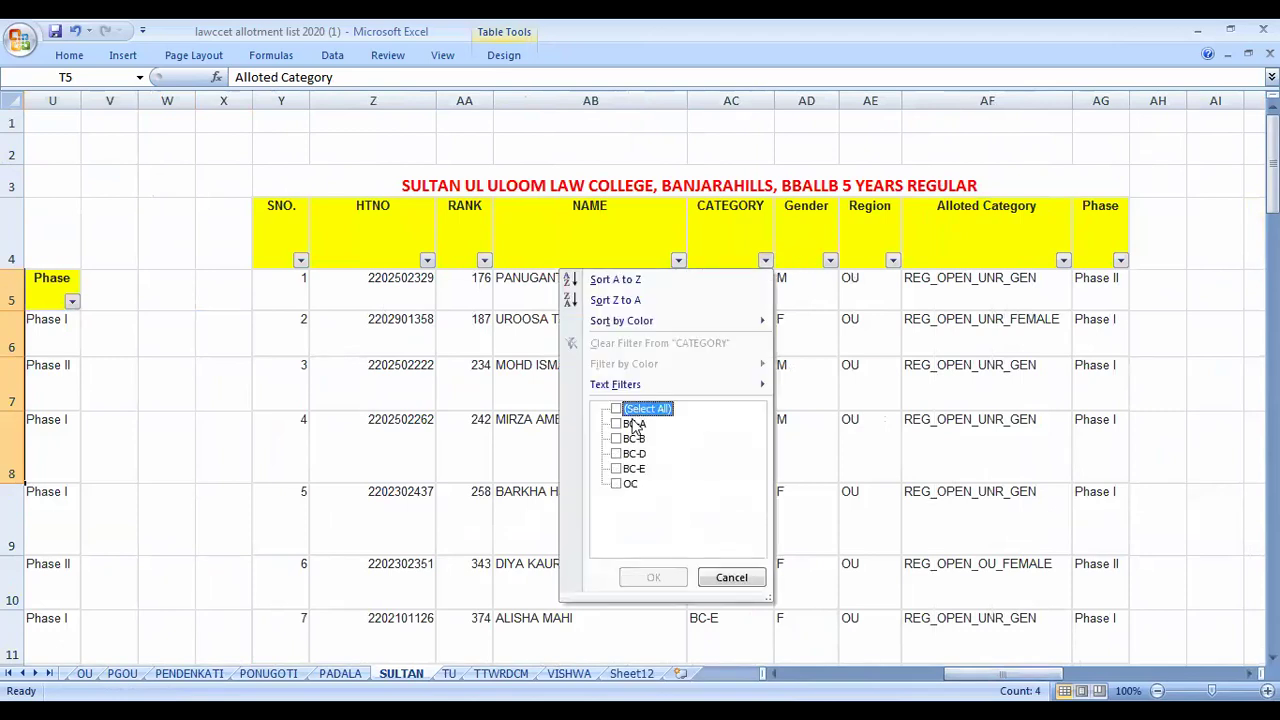
{"action": "left_click", "coordinate": [630, 423]}
{"action": "left_click", "coordinate": [656, 580]}
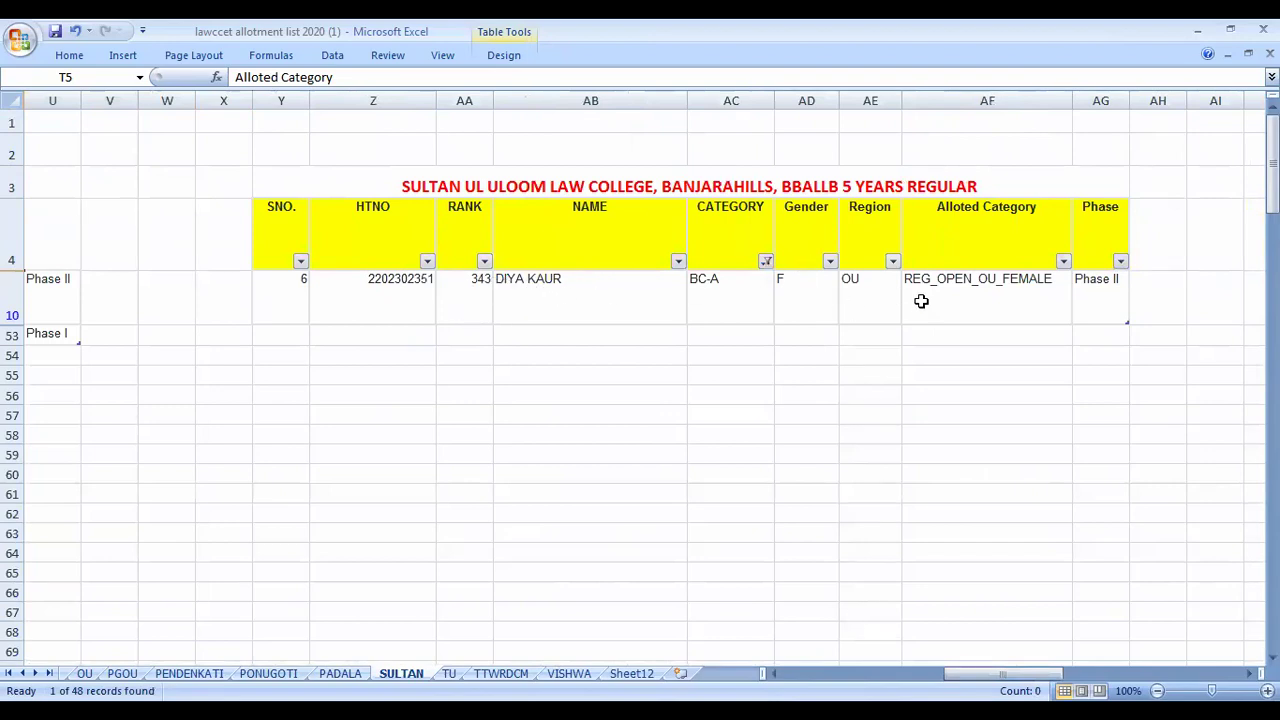
{"action": "left_click", "coordinate": [766, 262]}
{"action": "left_click", "coordinate": [617, 425]}
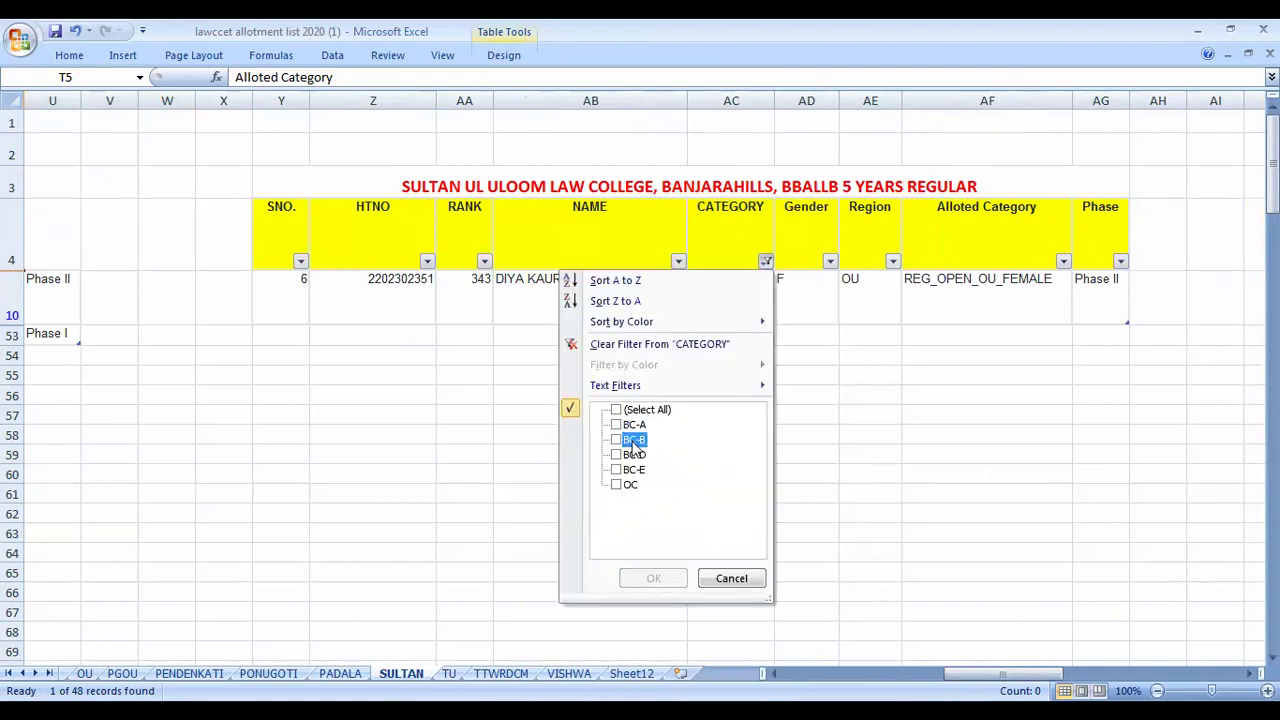
{"action": "left_click", "coordinate": [617, 440]}
{"action": "left_click", "coordinate": [653, 578]}
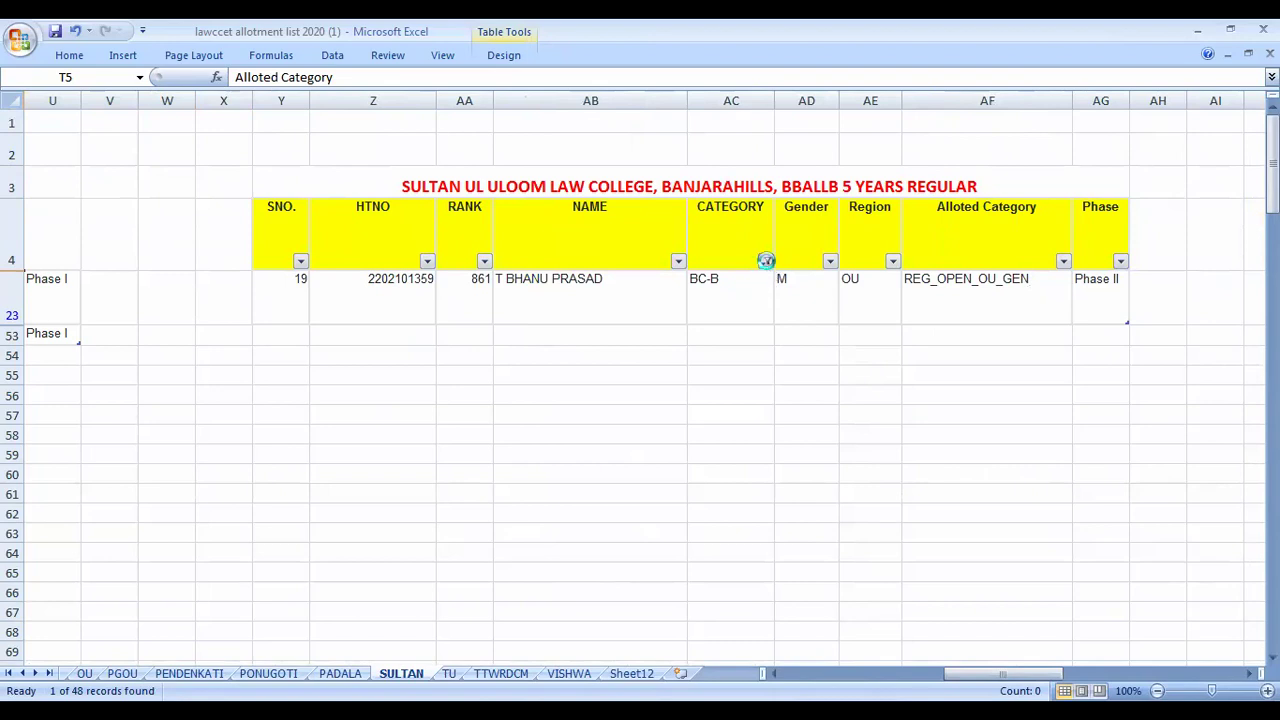
Step: Switch the filter to BC-D, then to BC-E, and scroll through the 15 BC-E records
{"action": "left_click", "coordinate": [617, 440]}
{"action": "left_click", "coordinate": [617, 455]}
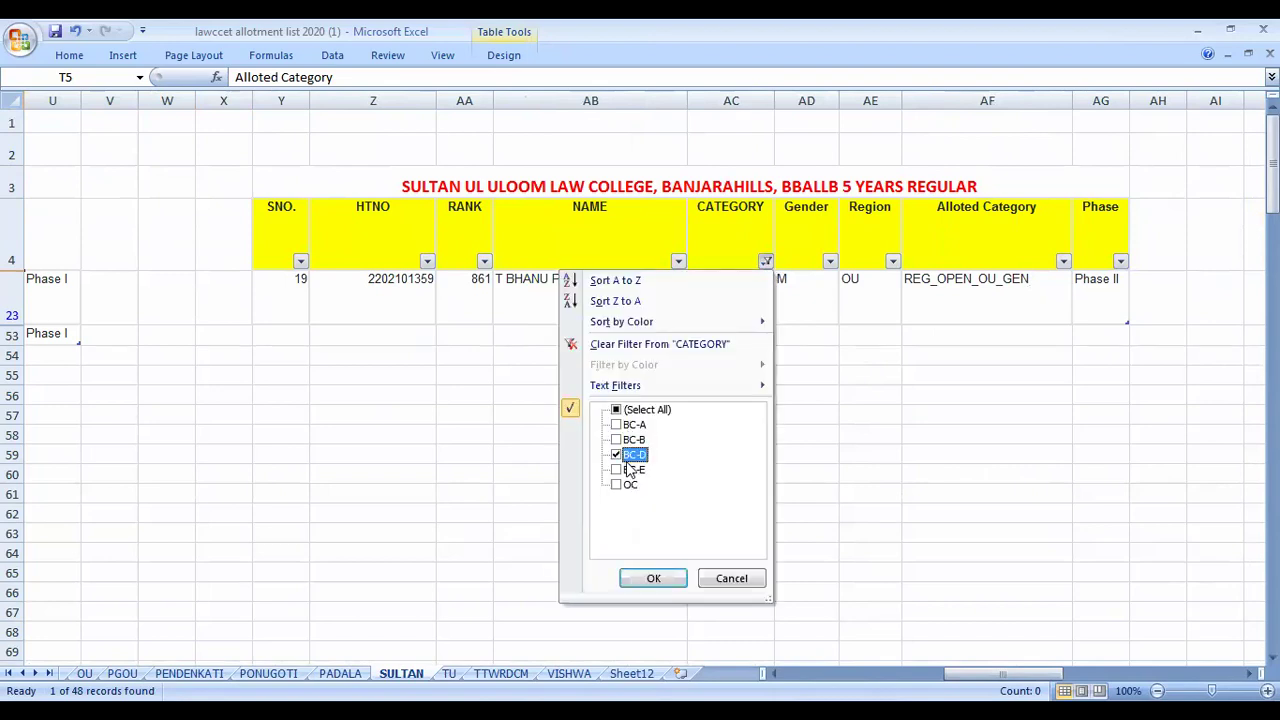
{"action": "left_click", "coordinate": [652, 580]}
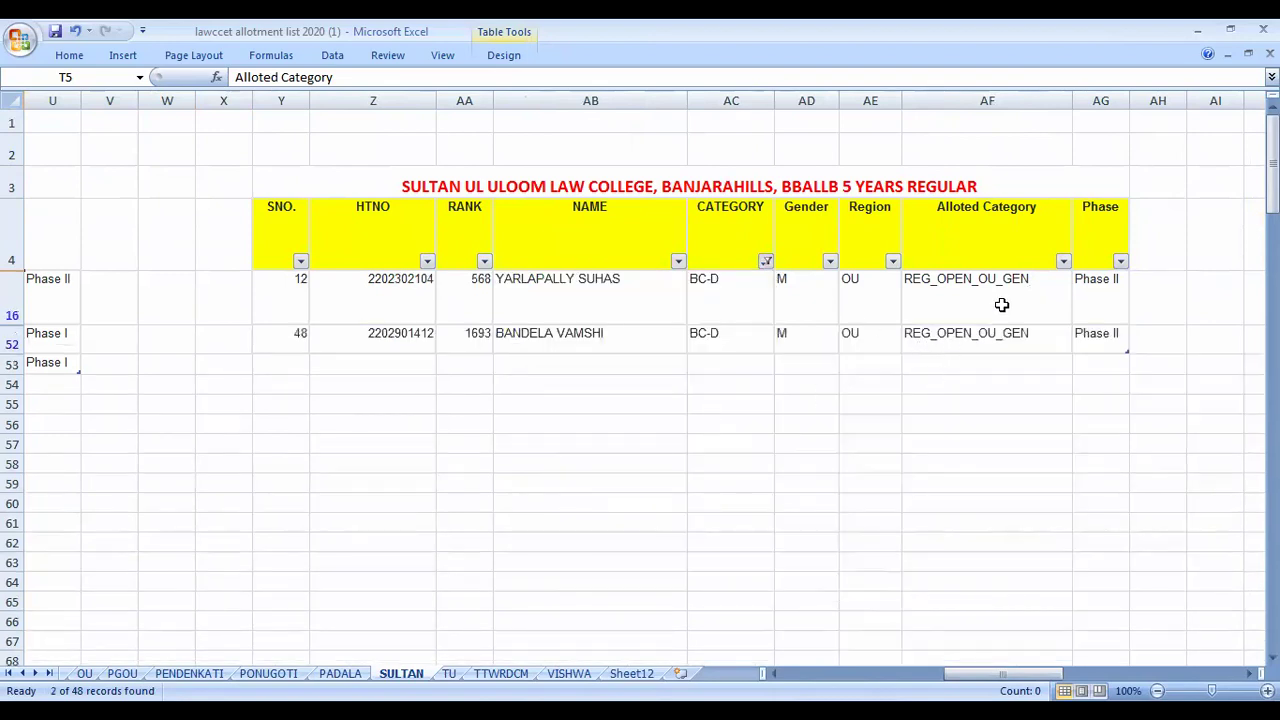
{"action": "left_click_drag", "start_coordinate": [1084, 262], "coordinate": [1094, 337]}
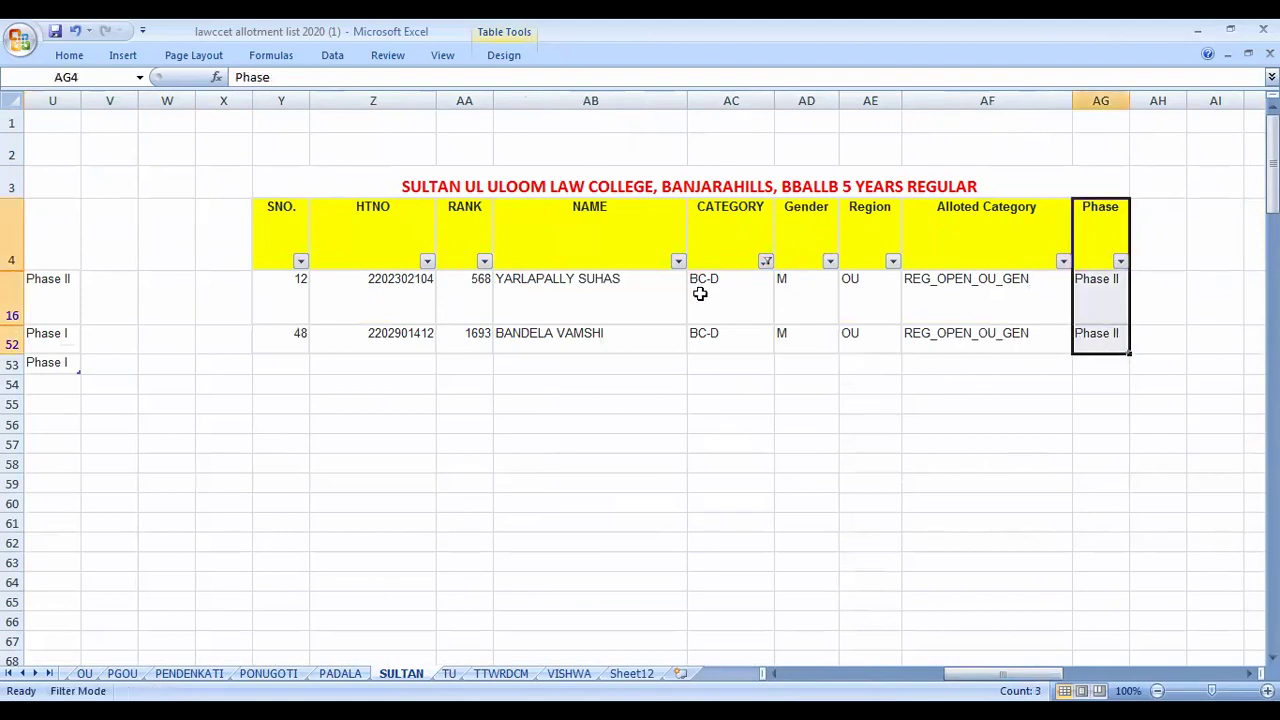
{"action": "left_click", "coordinate": [763, 260]}
{"action": "left_click", "coordinate": [628, 455]}
{"action": "left_click", "coordinate": [628, 470]}
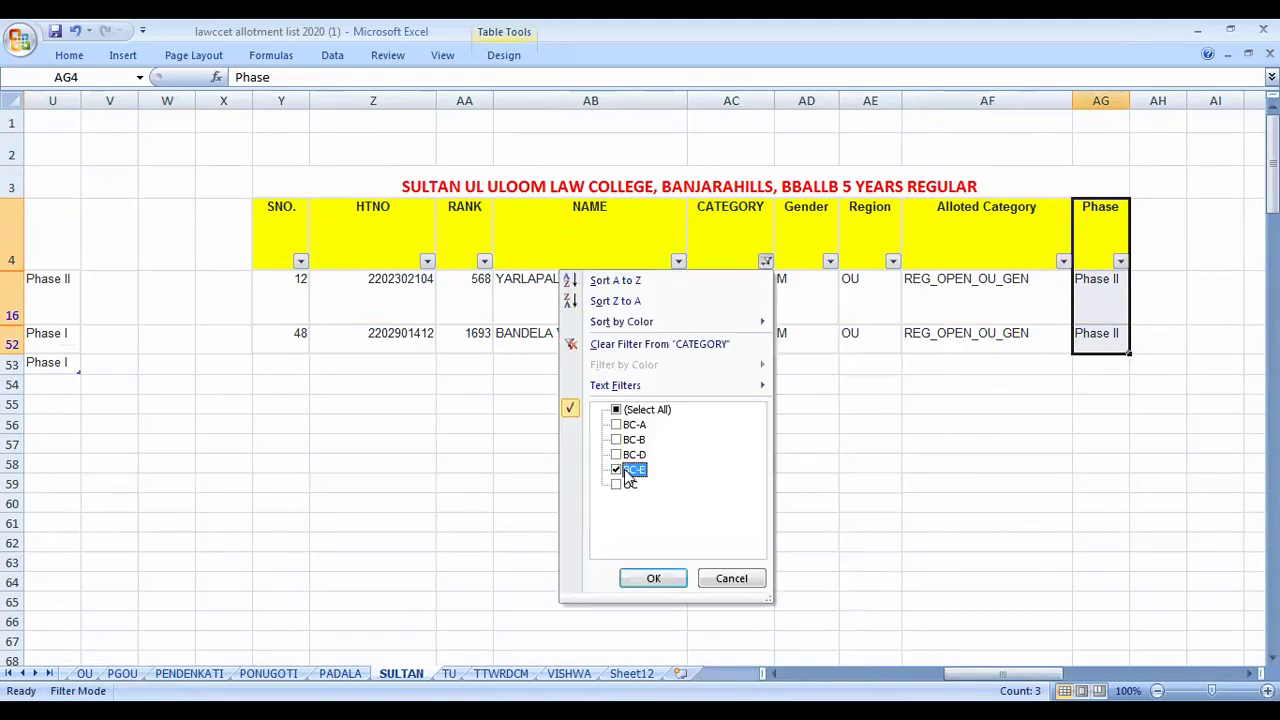
{"action": "left_click", "coordinate": [656, 578]}
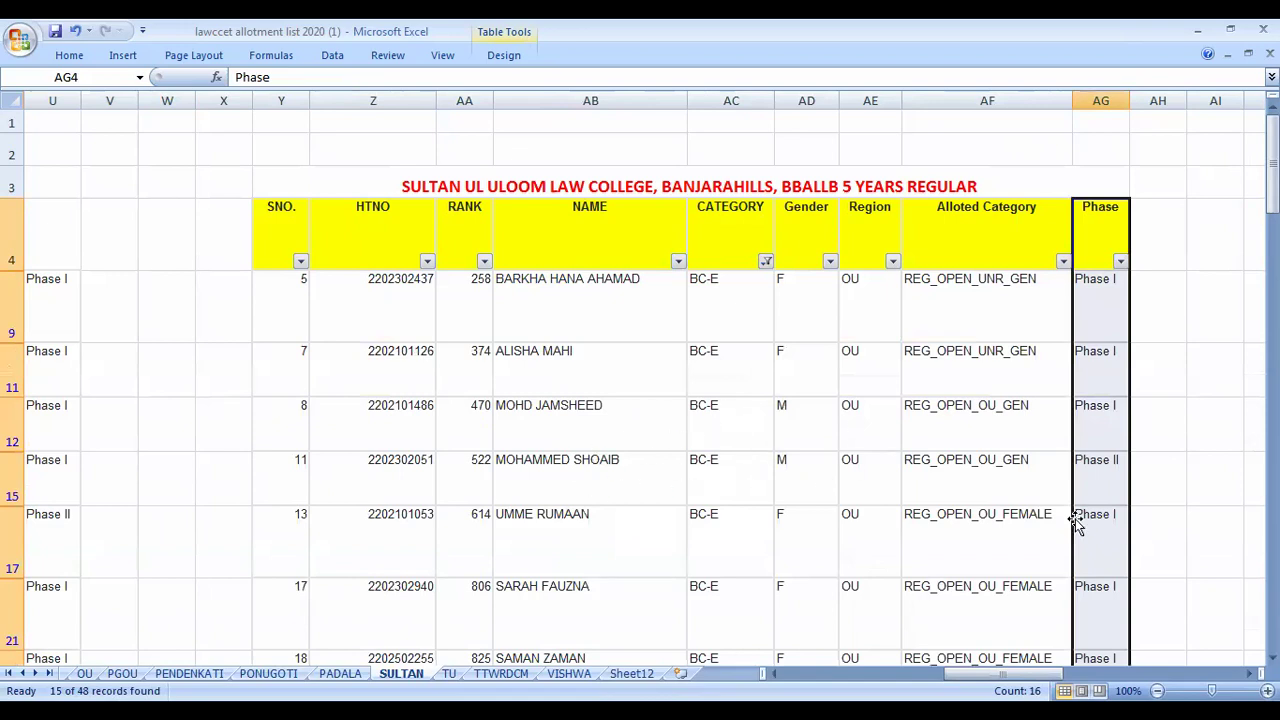
{"action": "scroll", "coordinate": [640, 380], "scroll_direction": "down", "scroll_amount": 2}
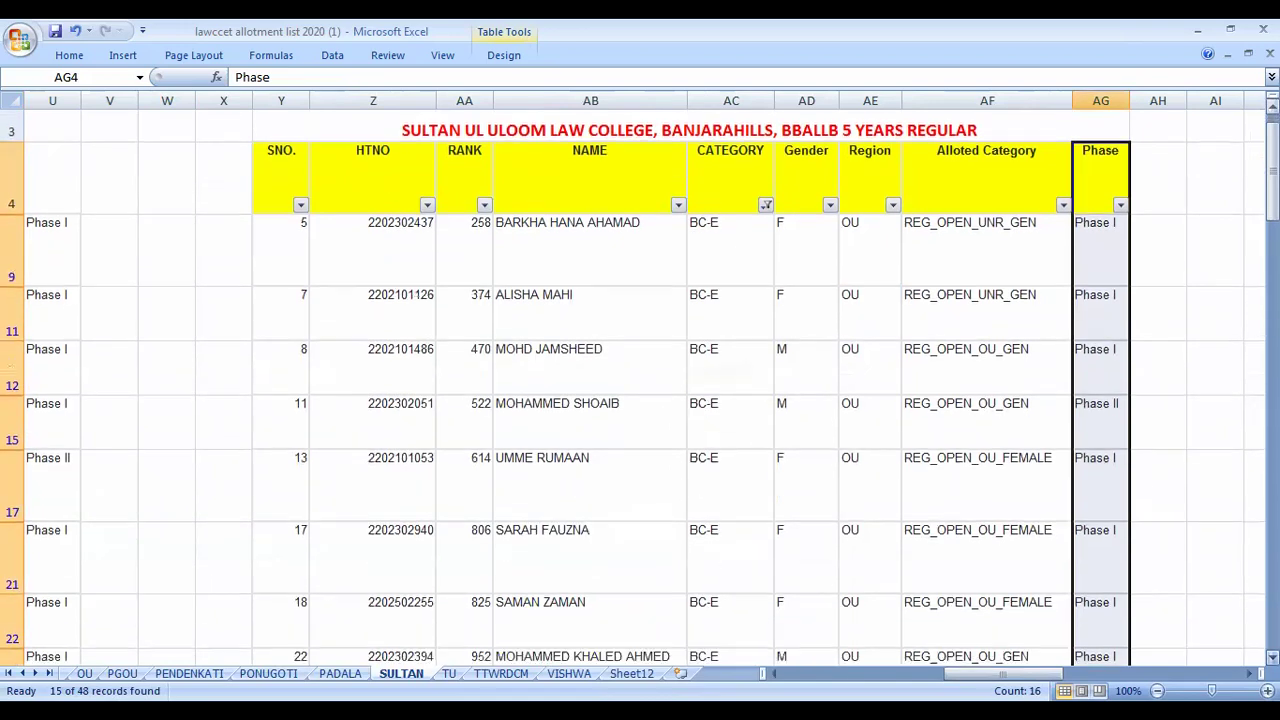
{"action": "scroll", "coordinate": [640, 390], "scroll_direction": "down", "scroll_amount": 3}
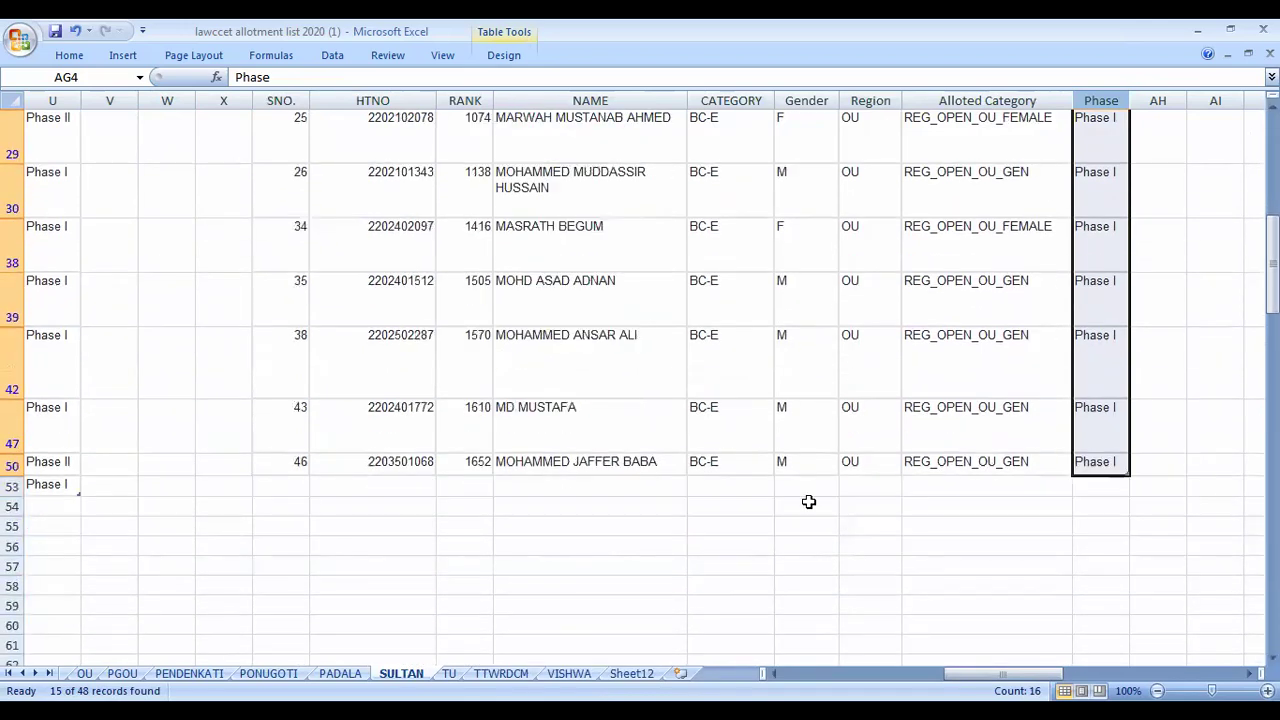
{"action": "scroll", "coordinate": [749, 506], "scroll_direction": "up", "scroll_amount": 5}
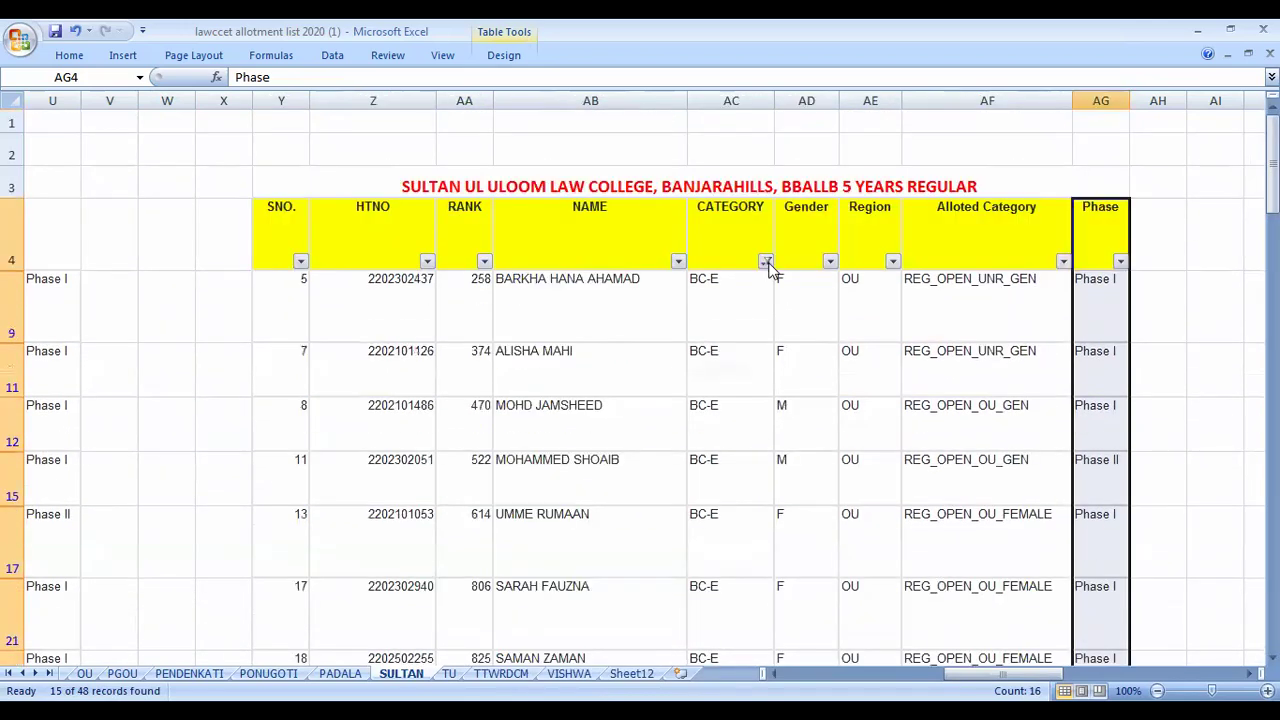
Step: Change the BBALLB CATEGORY filter to OC only and scroll through the results
{"action": "left_click", "coordinate": [766, 262]}
{"action": "left_click", "coordinate": [616, 469]}
{"action": "left_click", "coordinate": [616, 484]}
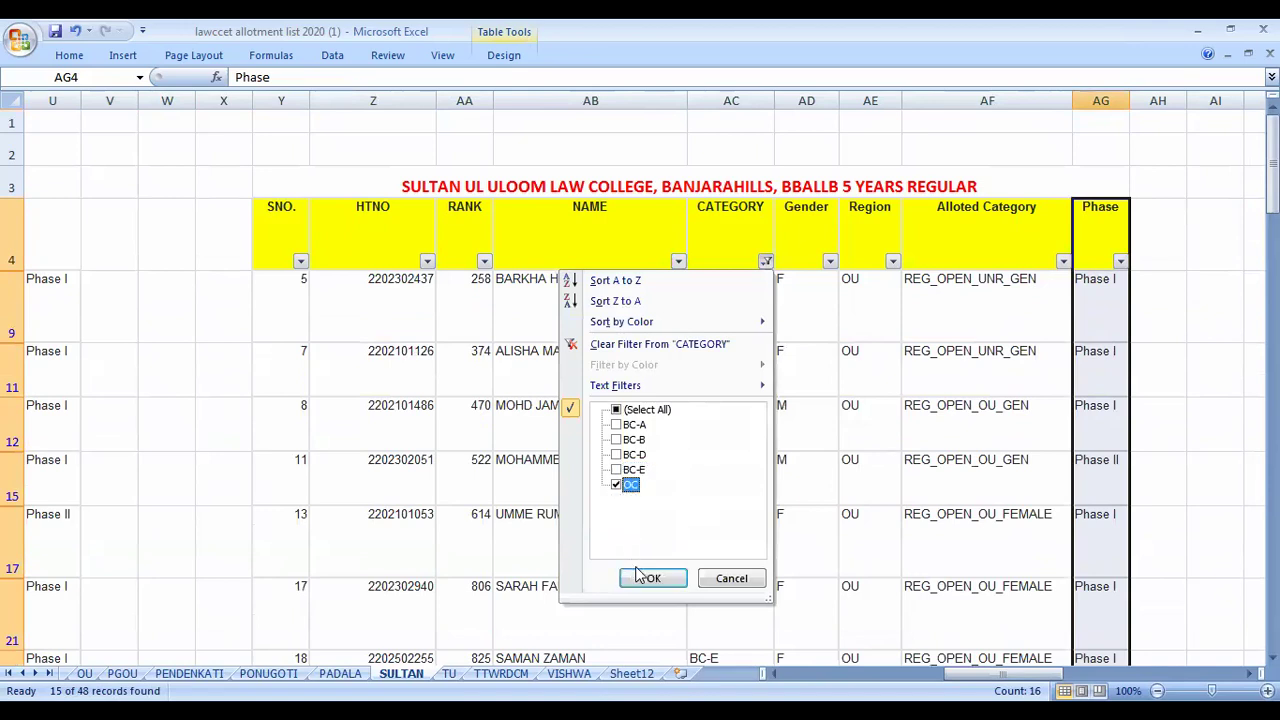
{"action": "left_click", "coordinate": [648, 579]}
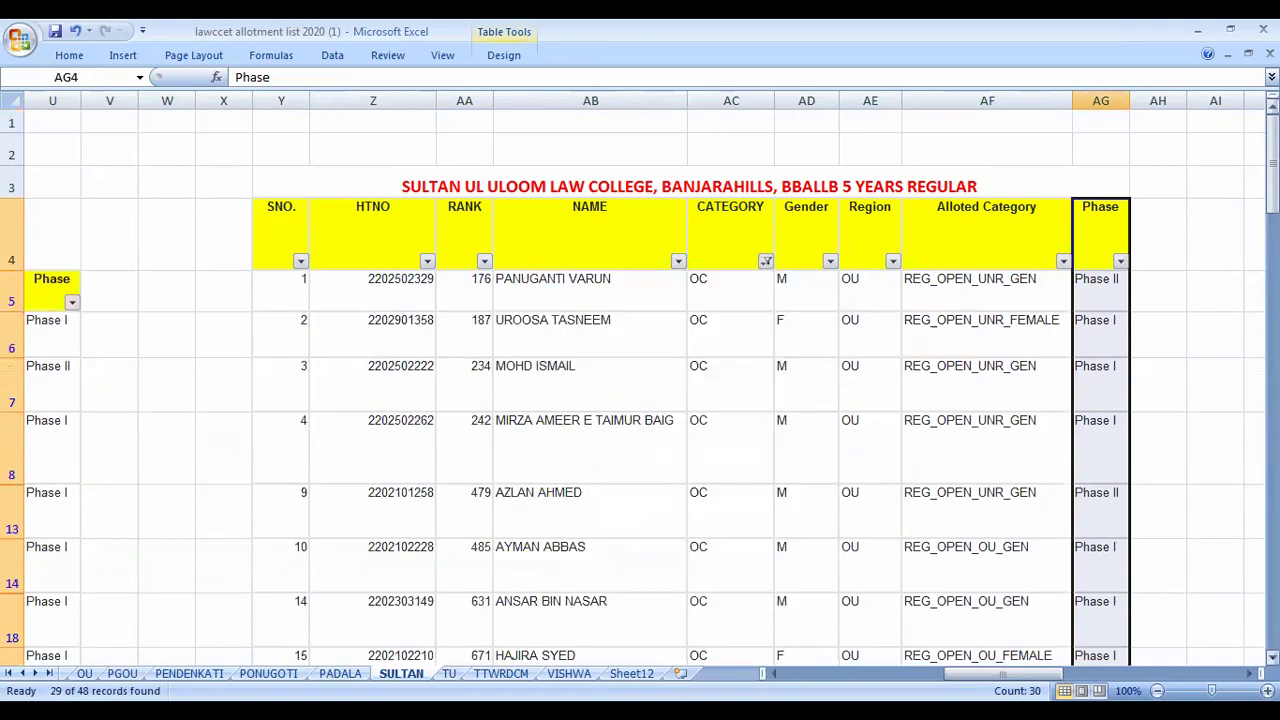
{"action": "scroll", "coordinate": [640, 380], "scroll_direction": "down", "scroll_amount": 3}
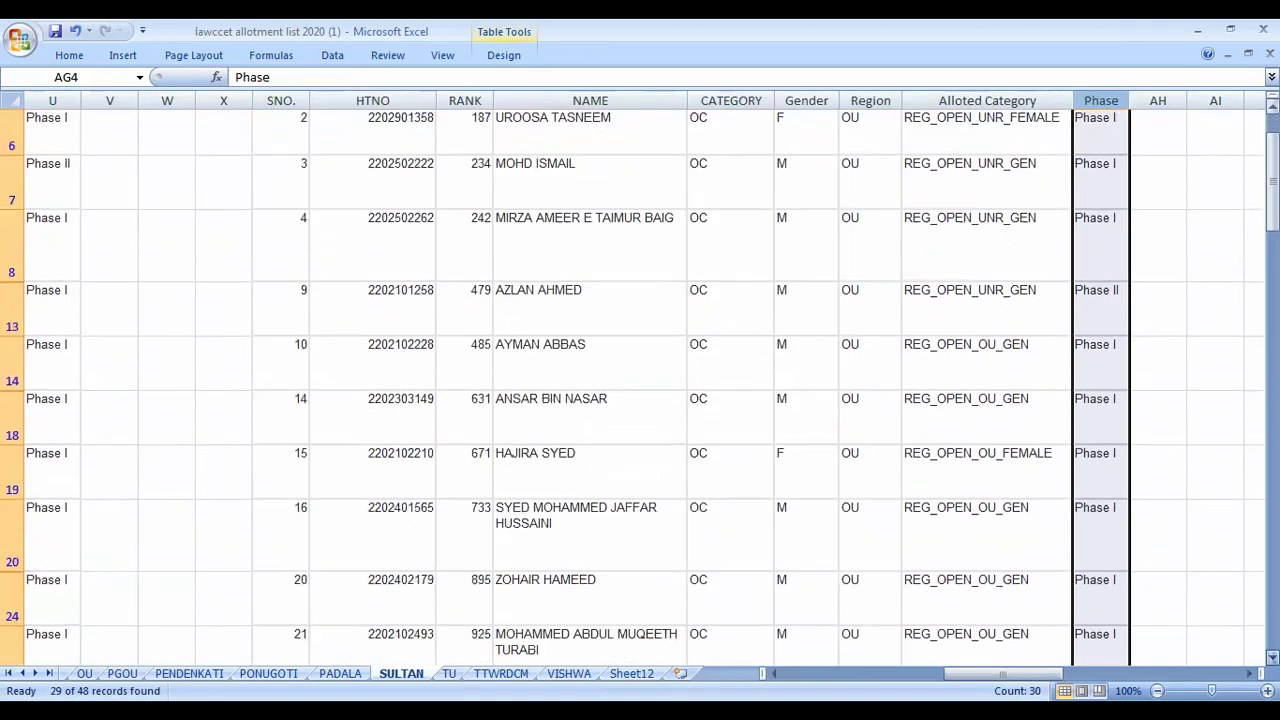
{"action": "scroll", "coordinate": [640, 390], "scroll_direction": "down", "scroll_amount": 3}
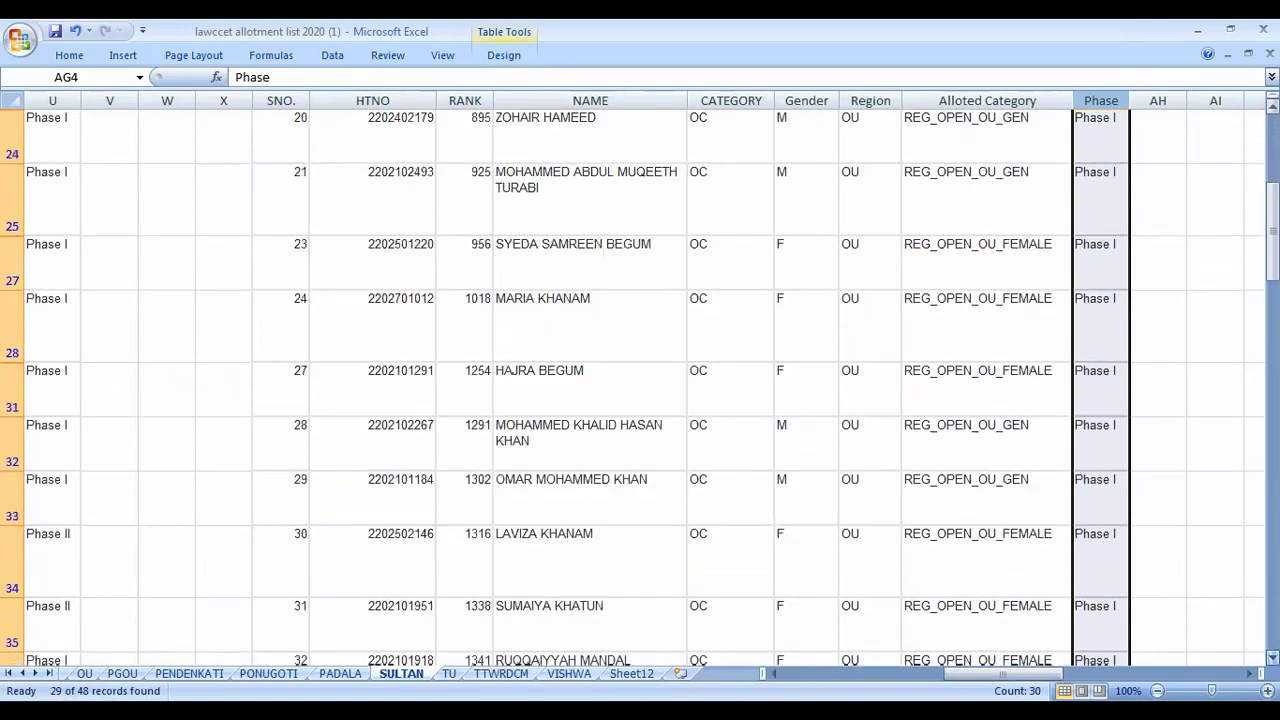
{"action": "scroll", "coordinate": [640, 390], "scroll_direction": "down", "scroll_amount": 3}
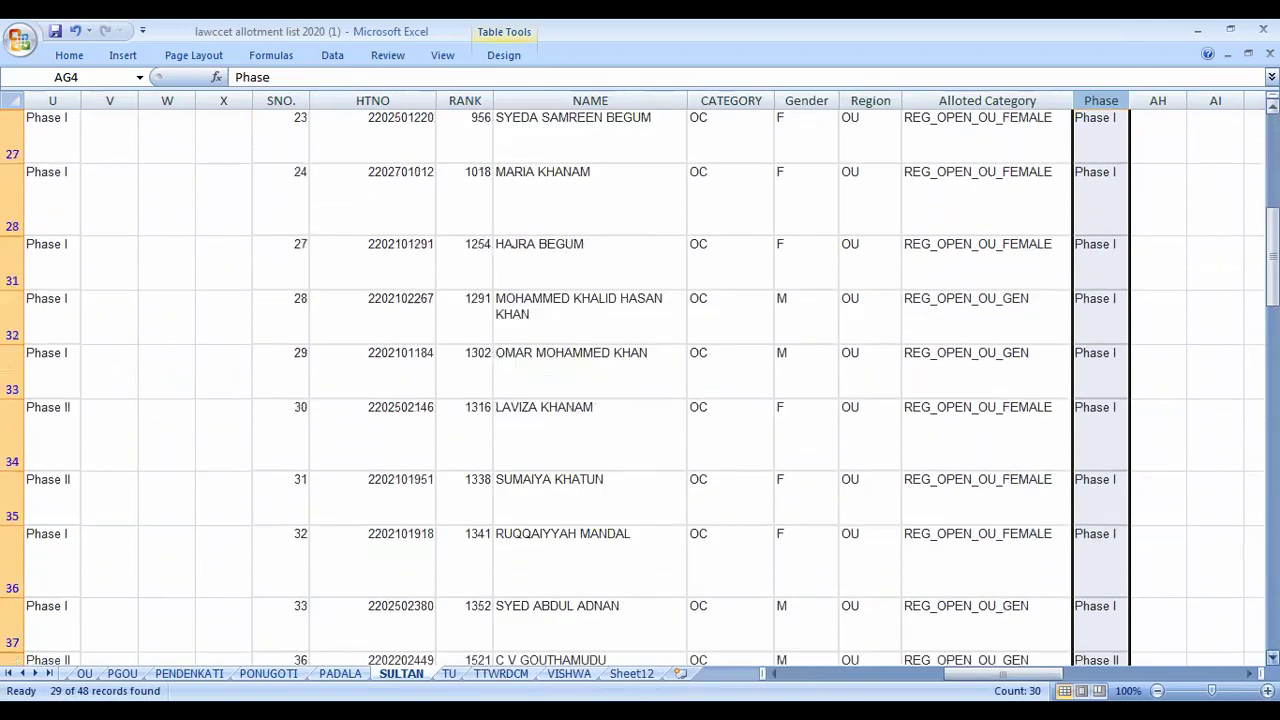
{"action": "scroll", "coordinate": [745, 480], "scroll_direction": "down", "scroll_amount": 2}
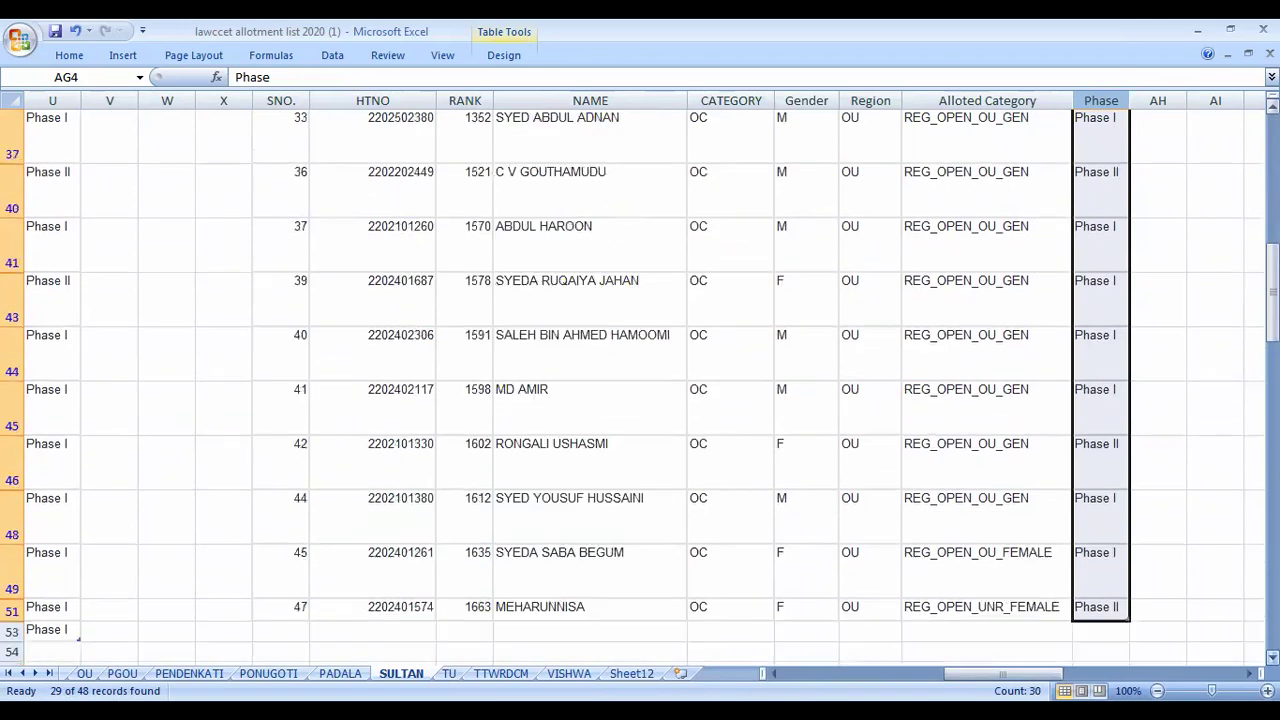
{"action": "scroll", "coordinate": [745, 480], "scroll_direction": "up", "scroll_amount": 10}
{"action": "scroll", "coordinate": [745, 473], "scroll_direction": "up", "scroll_amount": 3}
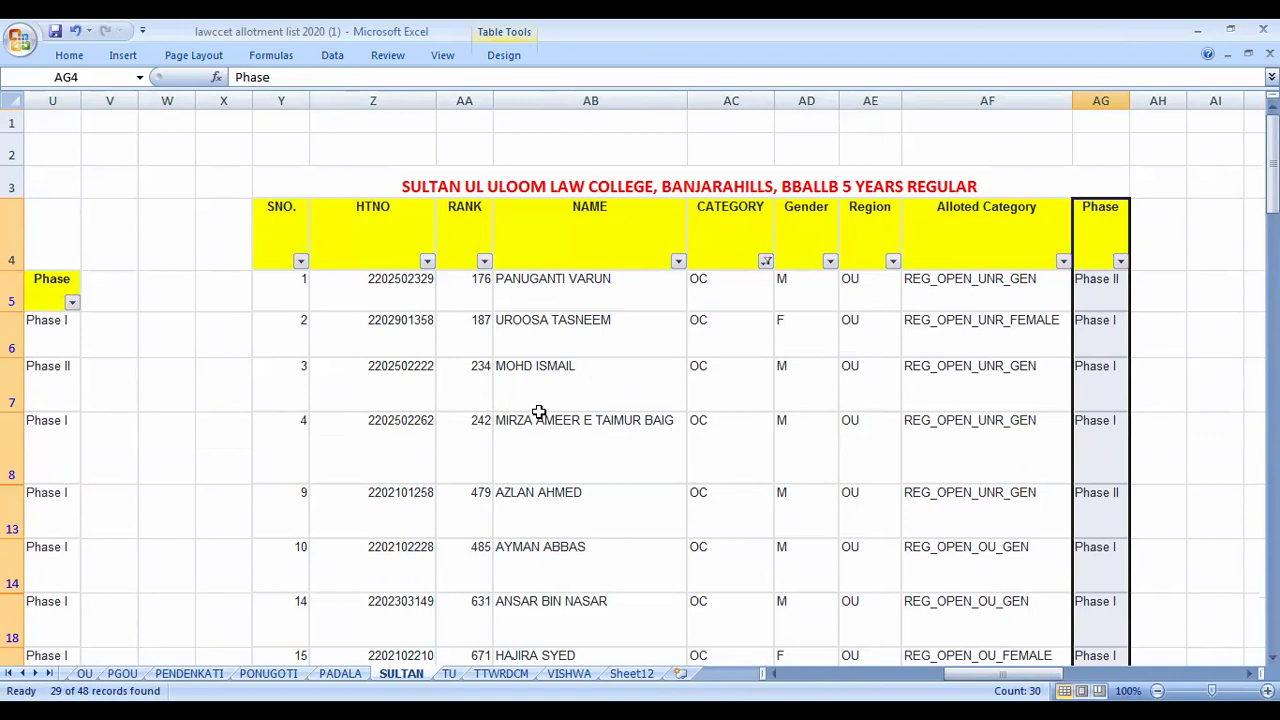
Step: Select RANK values and allotted categories, then scroll left to the LLB 5 Years Regular table
{"action": "scroll", "coordinate": [477, 375], "scroll_direction": "down", "scroll_amount": 1}
{"action": "mouse_move", "coordinate": [477, 369]}
{"action": "left_mouse_down"}
{"action": "mouse_move", "coordinate": [449, 529]}
{"action": "mouse_move", "coordinate": [488, 560]}
{"action": "mouse_move", "coordinate": [488, 590]}
{"action": "left_mouse_up"}
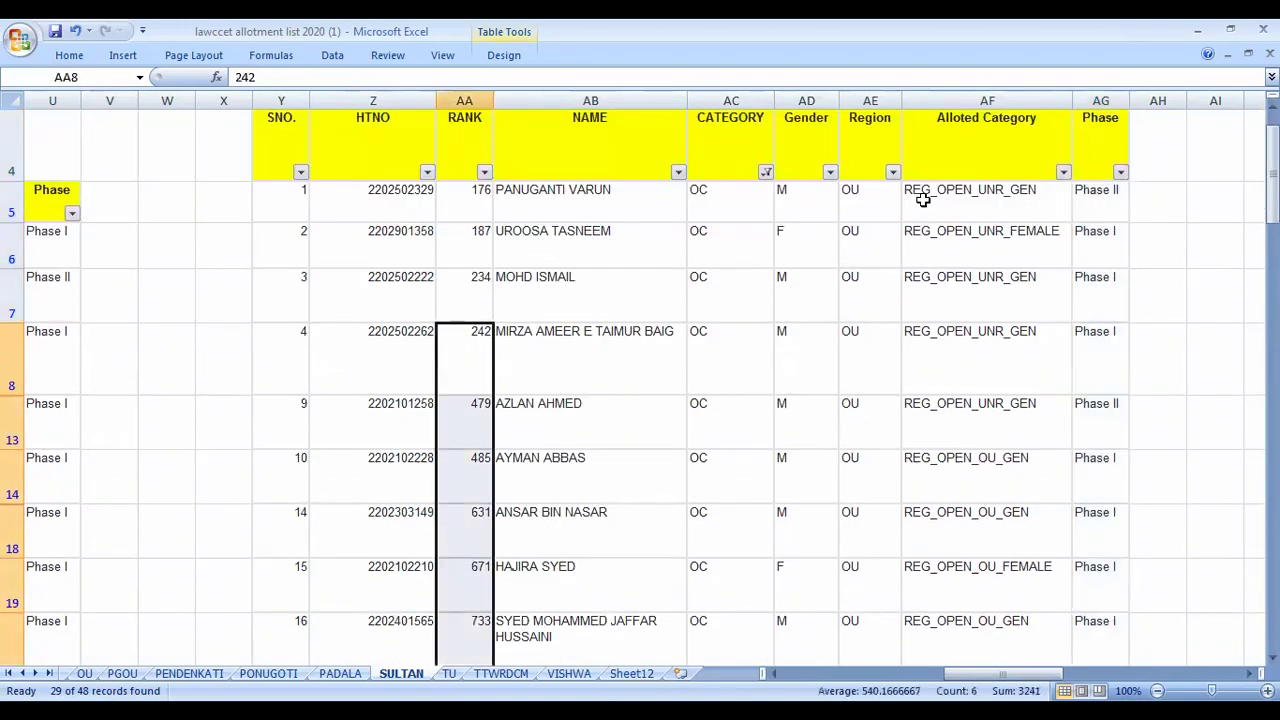
{"action": "left_click_drag", "start_coordinate": [912, 195], "coordinate": [930, 495]}
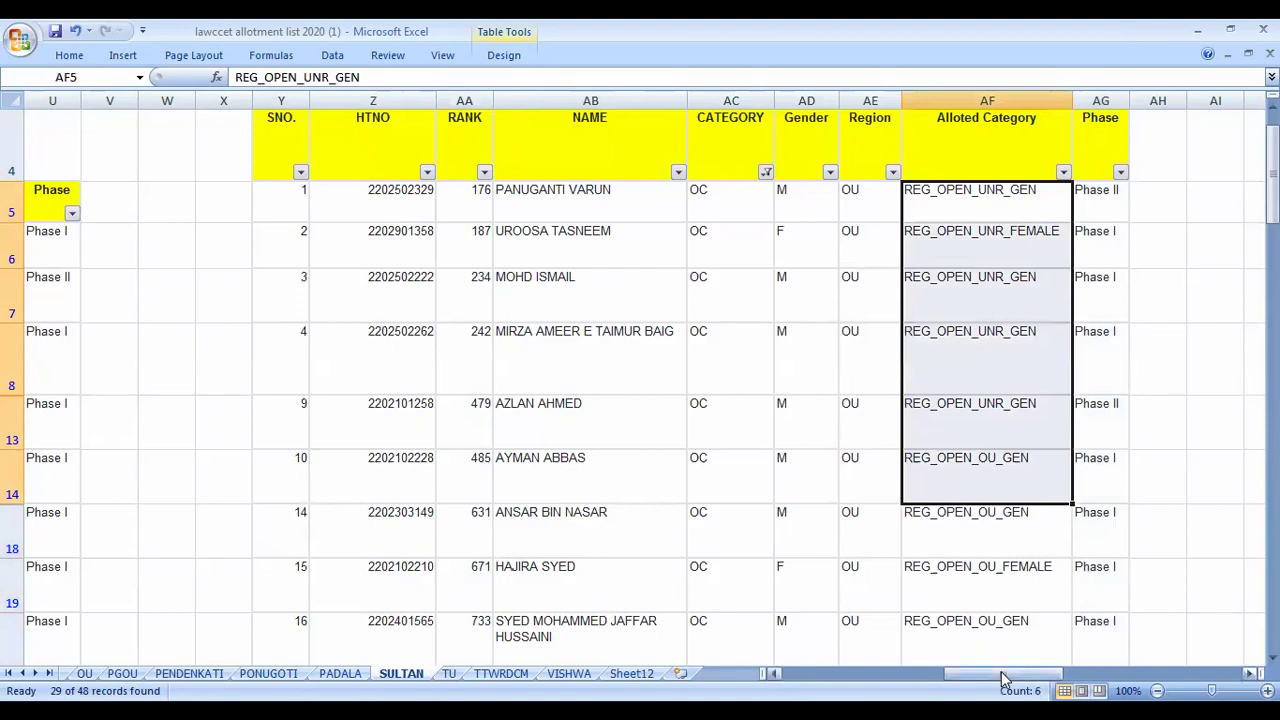
{"action": "left_click_drag", "start_coordinate": [1006, 676], "coordinate": [820, 681]}
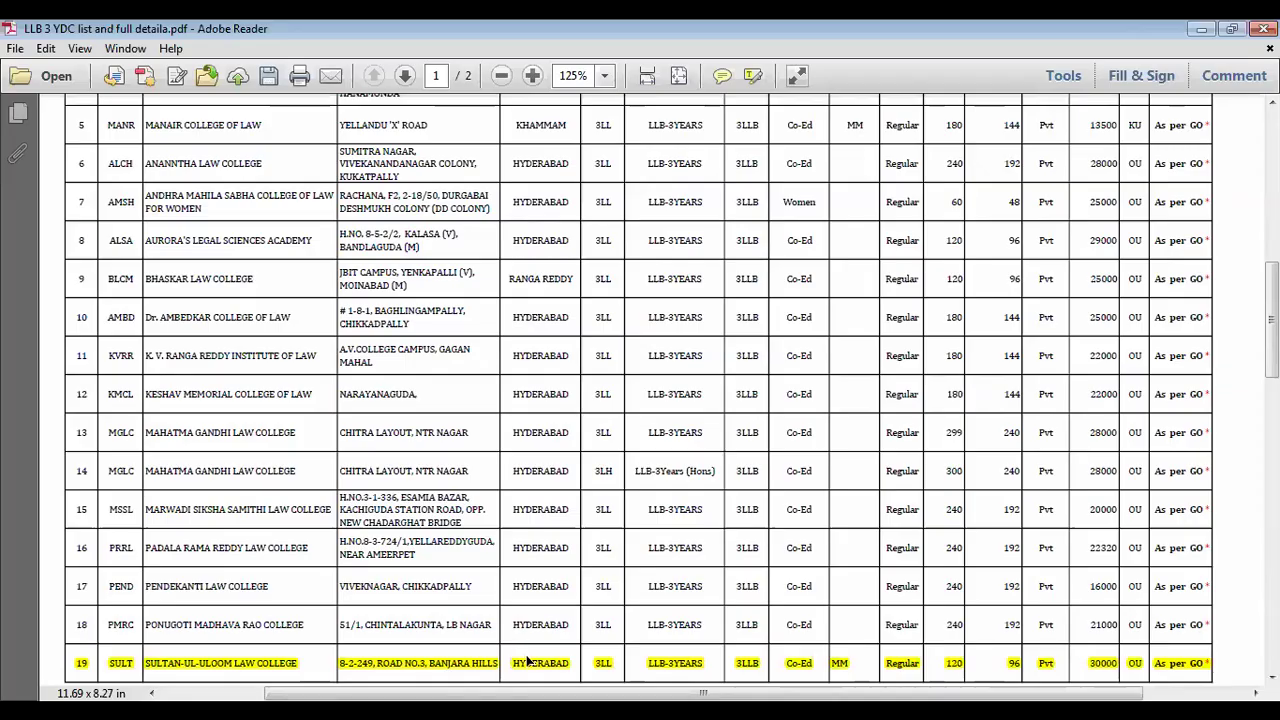
Step: Zoom the LLB 3-year PDF to 150% and inspect the Sultan-ul-Uloom row's intake 120 and fee 30000
{"action": "scroll", "coordinate": [563, 612], "scroll_direction": "down", "scroll_amount": 1}
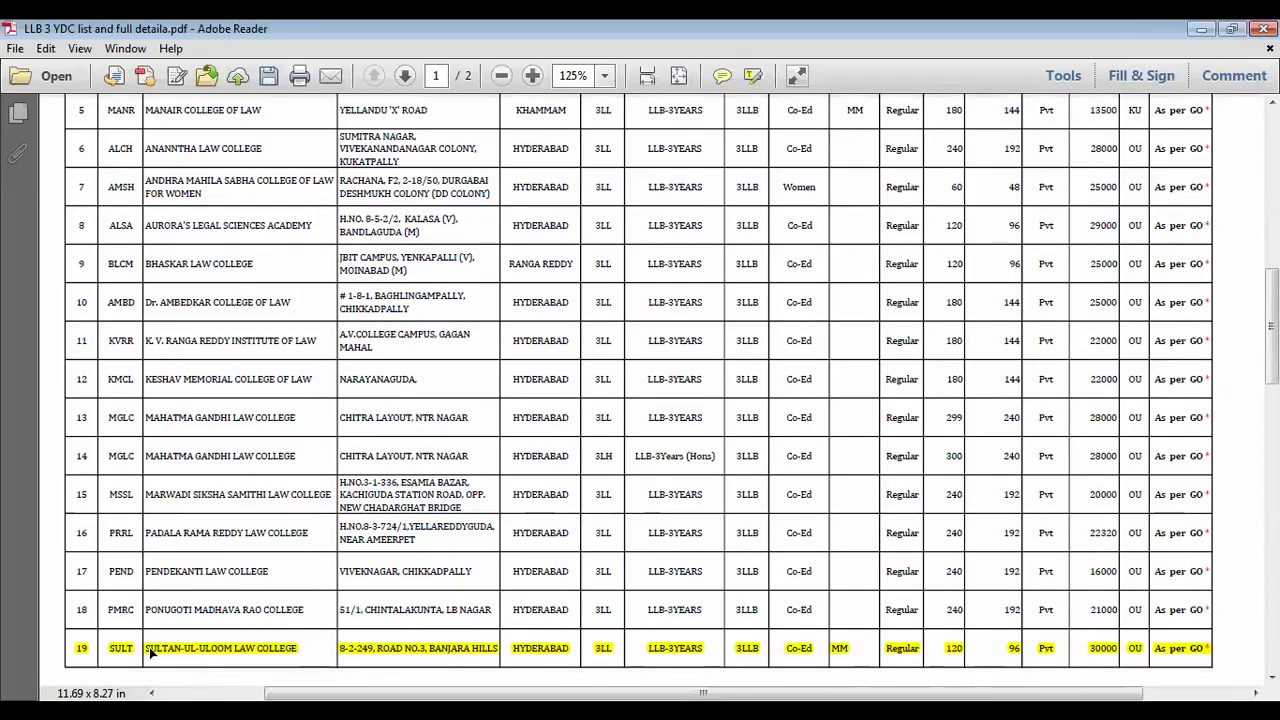
{"action": "left_click", "coordinate": [532, 75]}
{"action": "scroll", "coordinate": [758, 607], "scroll_direction": "down", "scroll_amount": 1}
{"action": "scroll", "coordinate": [758, 607], "scroll_direction": "down", "scroll_amount": 3}
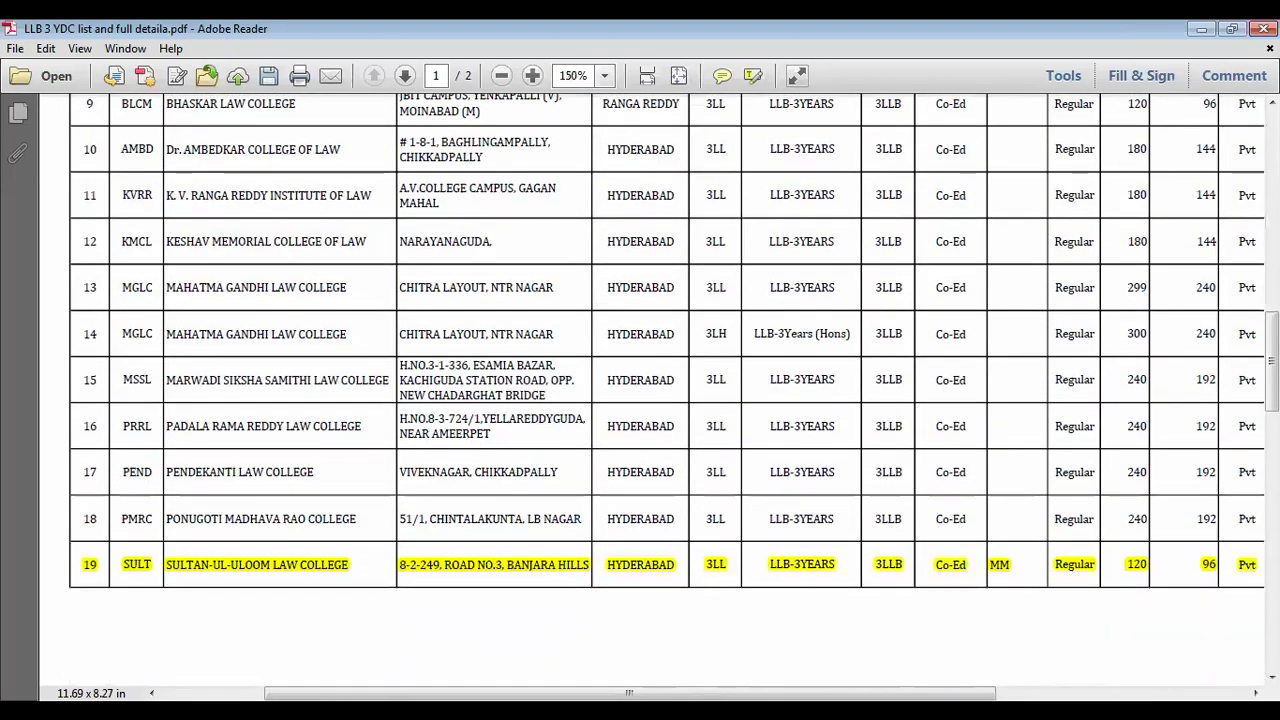
{"action": "scroll", "coordinate": [491, 562], "scroll_direction": "right", "scroll_amount": 6}
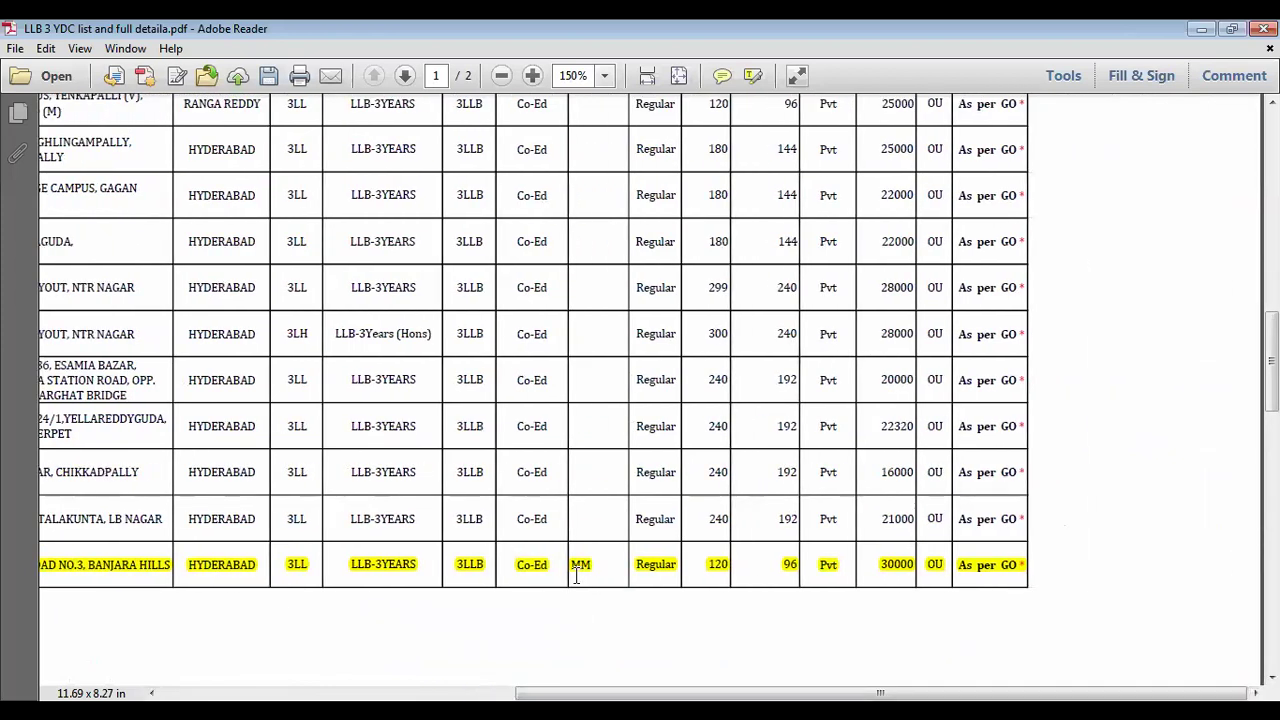
{"action": "scroll", "coordinate": [583, 570], "scroll_direction": "up", "scroll_amount": 8}
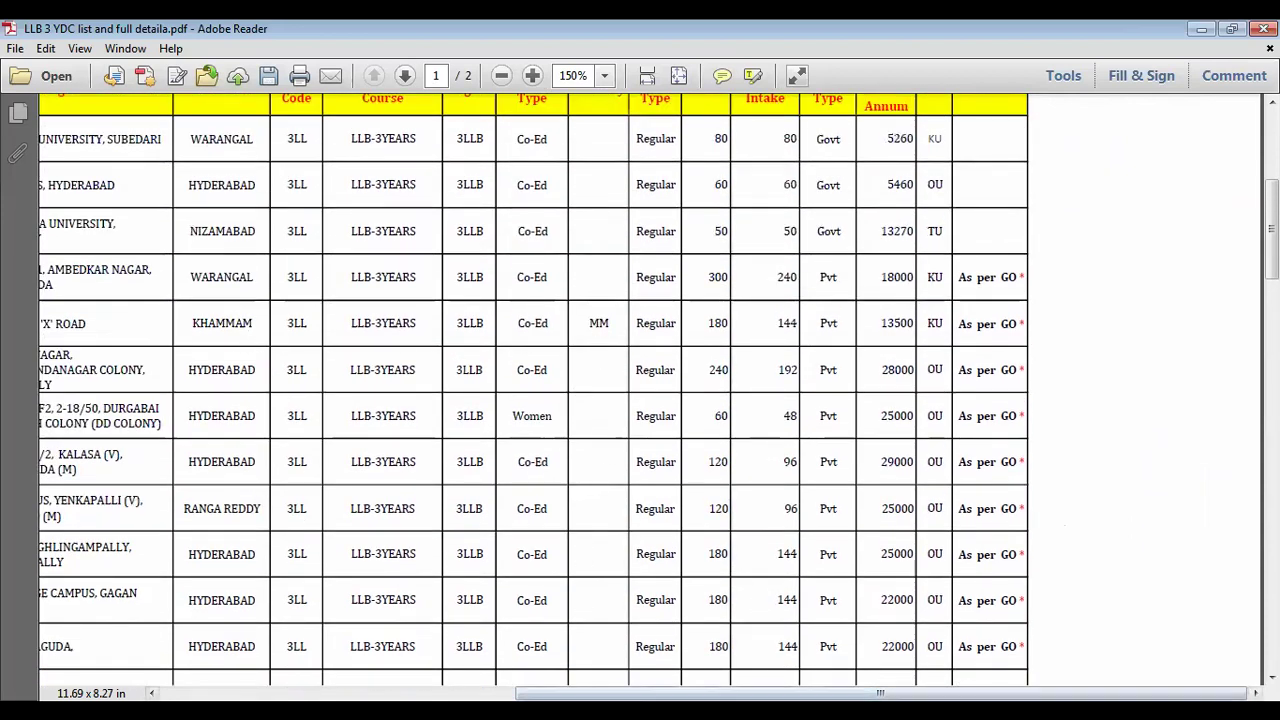
{"action": "mouse_move", "coordinate": [880, 693]}
{"action": "left_mouse_down"}
{"action": "mouse_move", "coordinate": [620, 693]}
{"action": "mouse_move", "coordinate": [920, 693]}
{"action": "mouse_move", "coordinate": [868, 693]}
{"action": "left_mouse_up"}
{"action": "scroll", "coordinate": [655, 398], "scroll_direction": "up", "scroll_amount": 2}
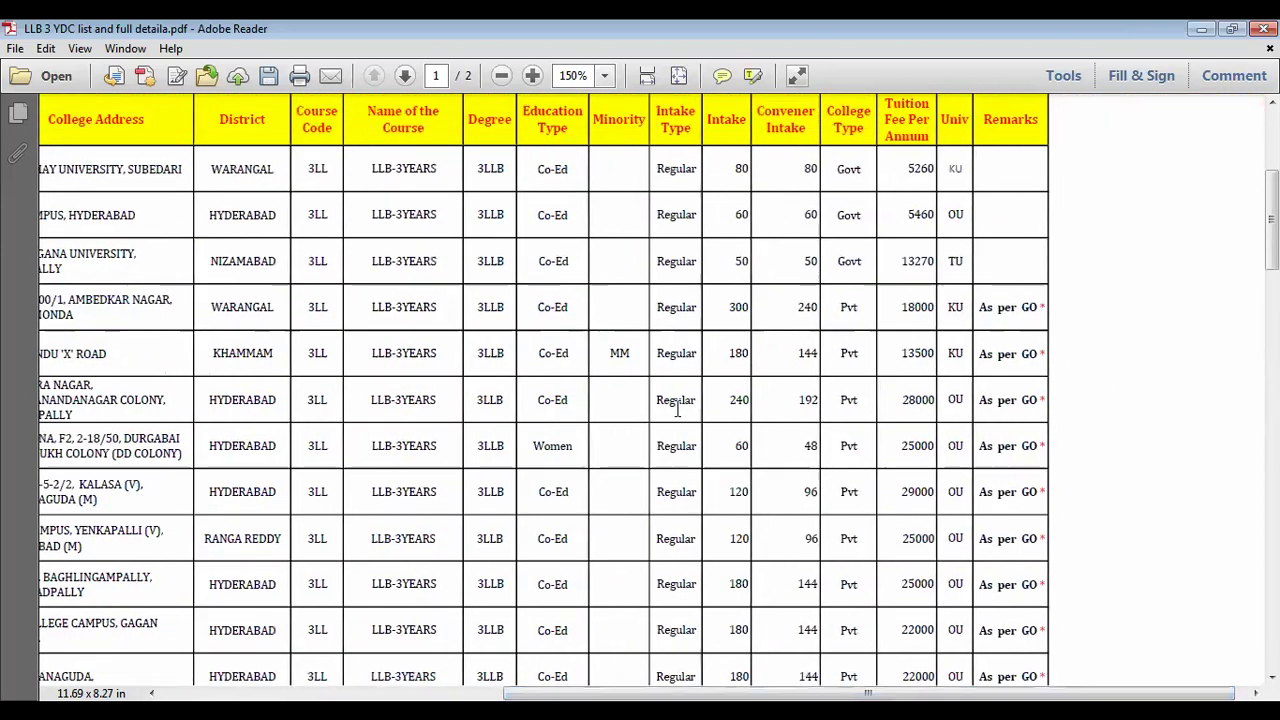
{"action": "scroll", "coordinate": [613, 456], "scroll_direction": "down", "scroll_amount": 6}
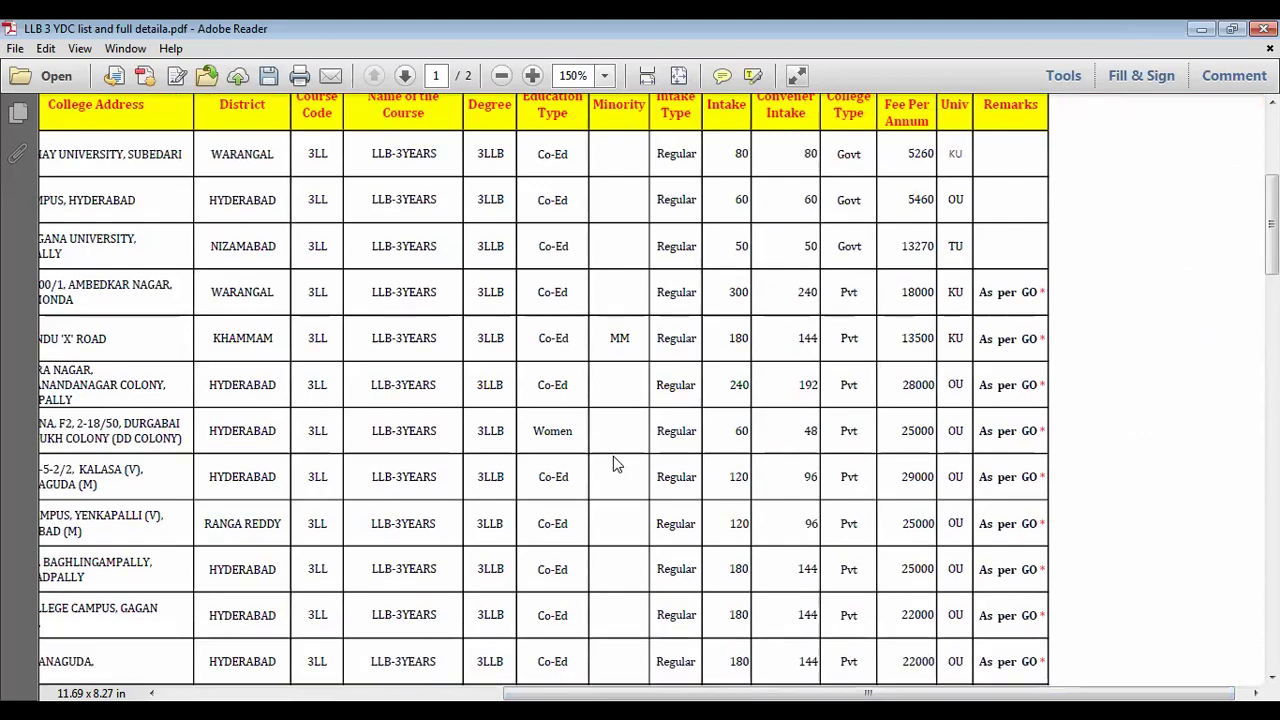
{"action": "scroll", "coordinate": [630, 480], "scroll_direction": "down", "scroll_amount": 2}
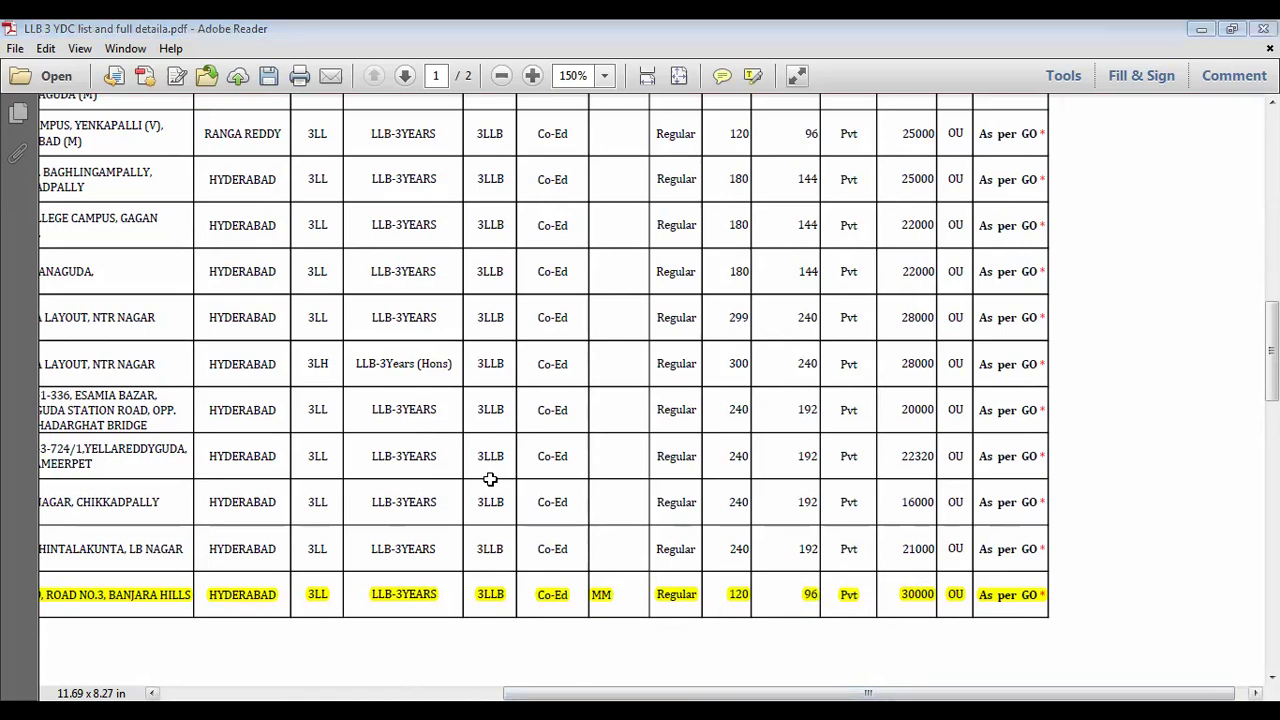
Step: Return to the Excel SULTAN sheet's LLB 3 Years Regular allotment table
{"action": "key", "text": "alt+Tab"}
{"action": "scroll", "coordinate": [617, 440], "scroll_direction": "down", "scroll_amount": 1}
{"action": "scroll", "coordinate": [617, 440], "scroll_direction": "up", "scroll_amount": 1}
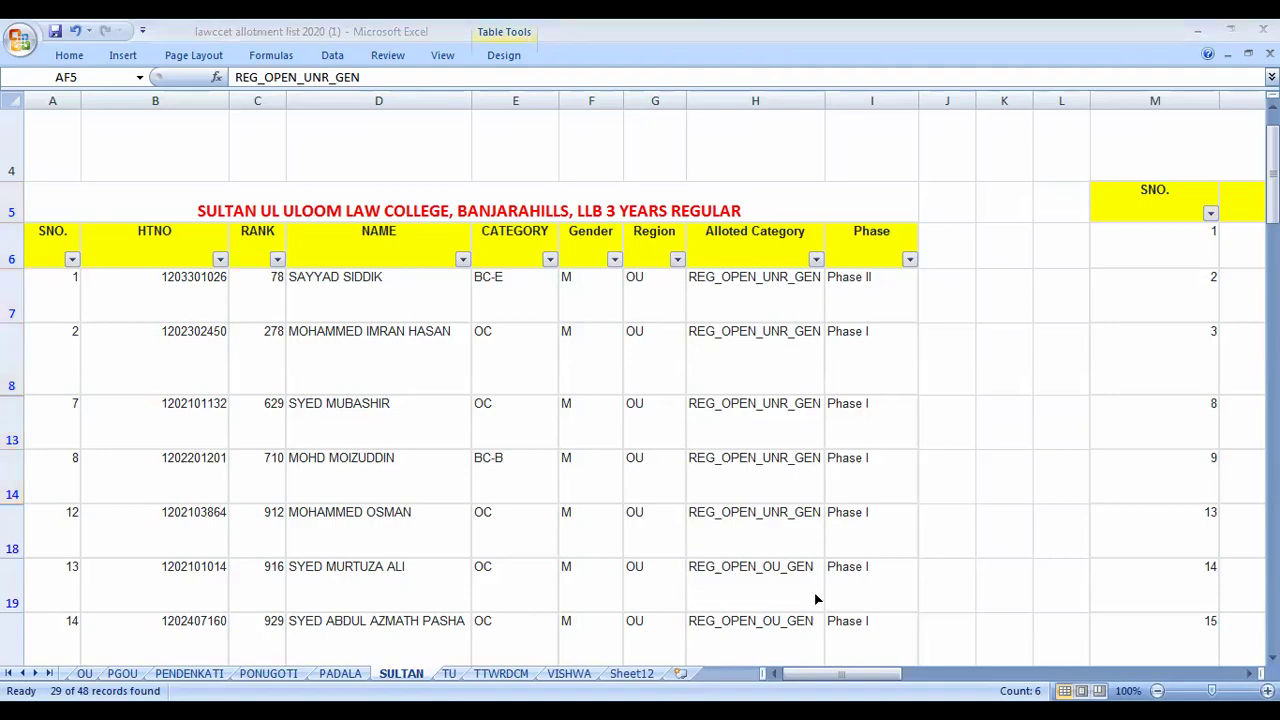
{"action": "key", "text": "alt+Tab"}
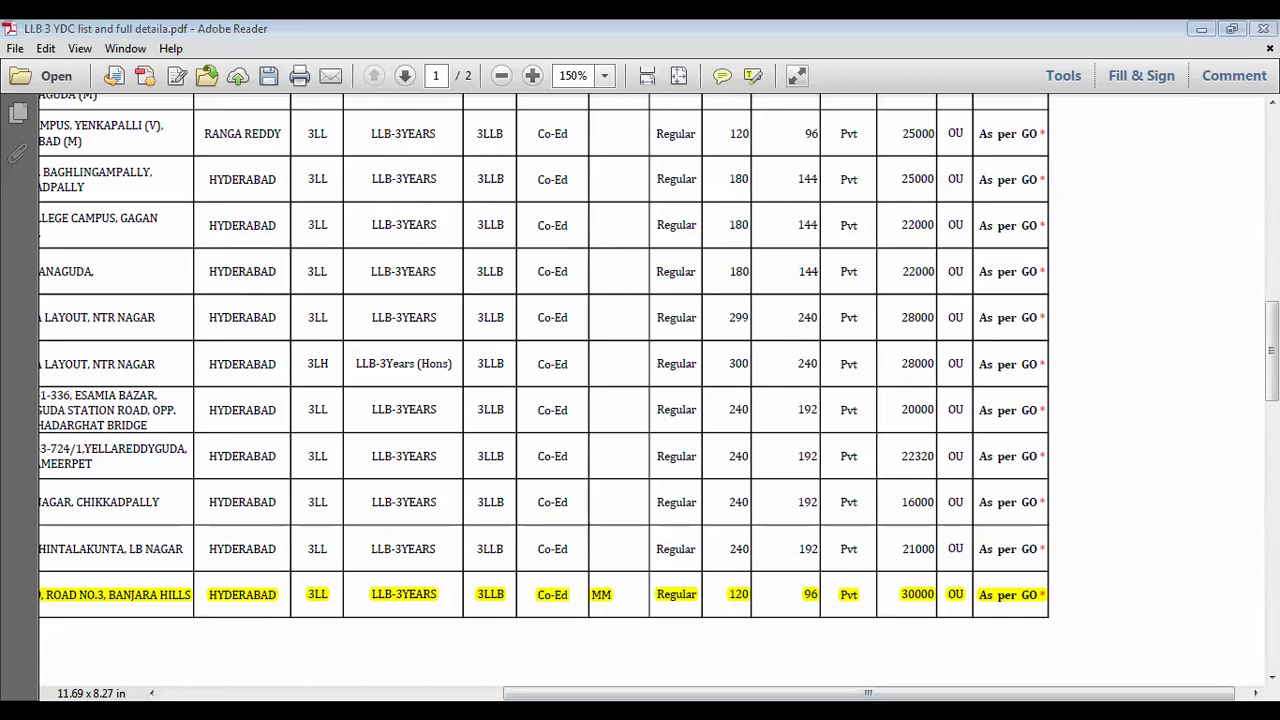
Step: Scroll down to entry 144 at row 150, select the last rows, and scroll back up
{"action": "scroll", "coordinate": [403, 523], "scroll_direction": "down", "scroll_amount": 20}
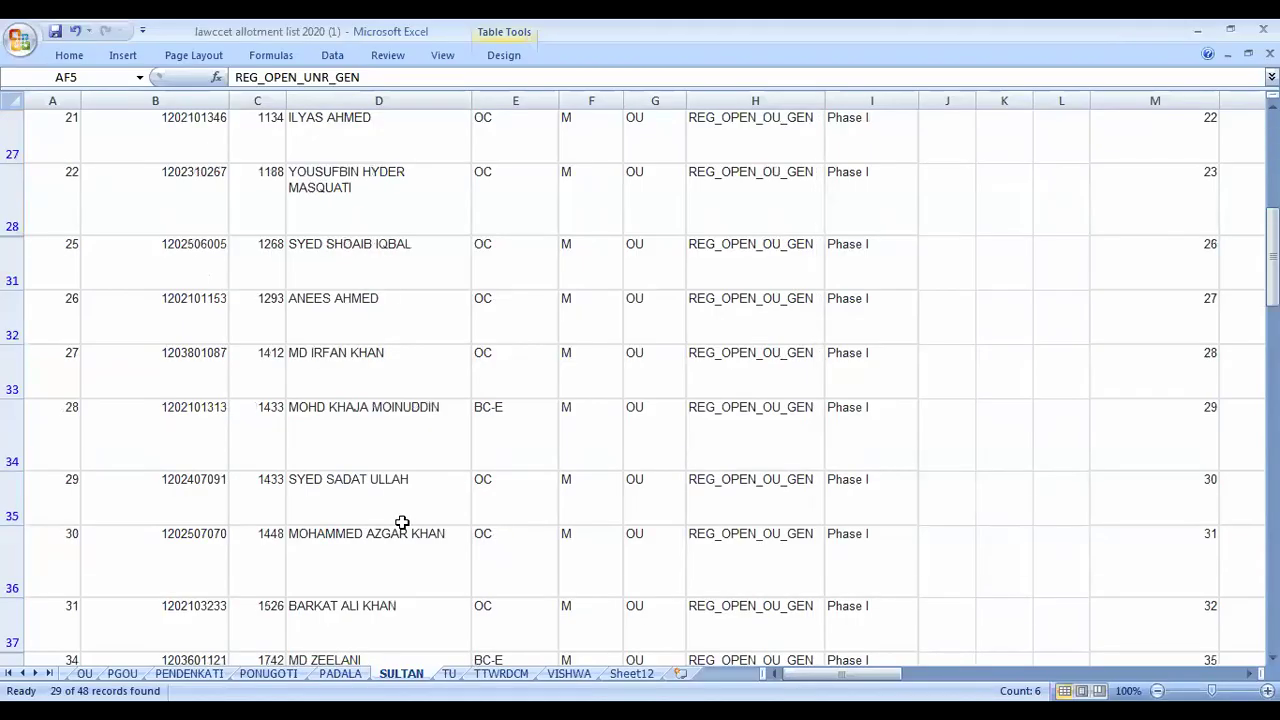
{"action": "scroll", "coordinate": [403, 523], "scroll_direction": "down", "scroll_amount": 16}
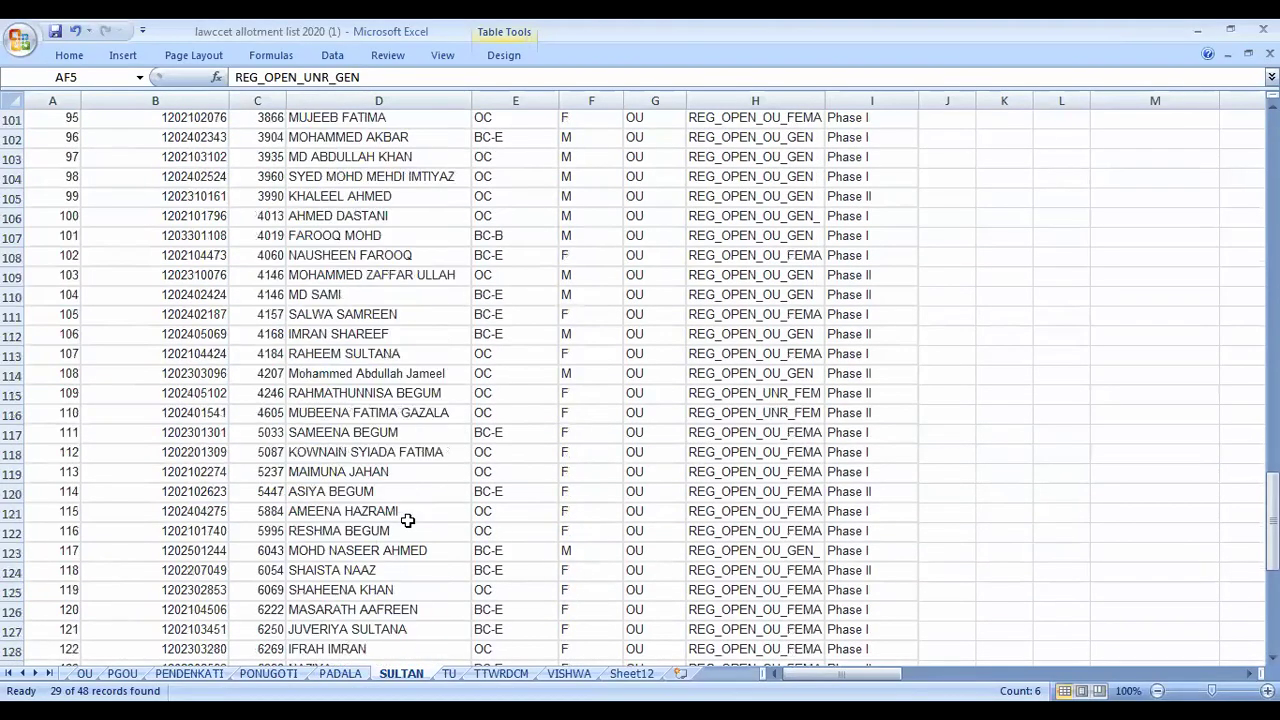
{"action": "scroll", "coordinate": [407, 514], "scroll_direction": "down", "scroll_amount": 1}
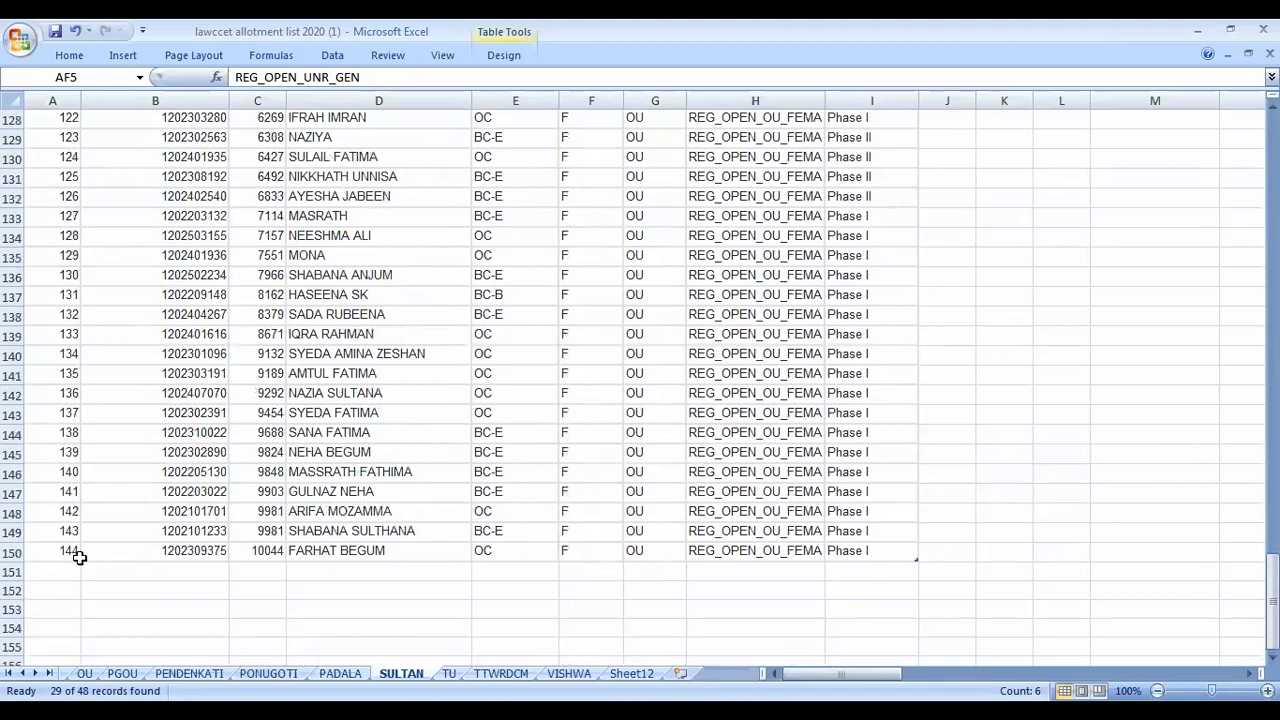
{"action": "mouse_move", "coordinate": [71, 551]}
{"action": "left_mouse_down"}
{"action": "mouse_move", "coordinate": [765, 489]}
{"action": "mouse_move", "coordinate": [800, 452]}
{"action": "mouse_move", "coordinate": [830, 374]}
{"action": "mouse_move", "coordinate": [819, 240]}
{"action": "mouse_move", "coordinate": [824, 192]}
{"action": "mouse_move", "coordinate": [840, 177]}
{"action": "left_mouse_up"}
{"action": "scroll", "coordinate": [838, 196], "scroll_direction": "up", "scroll_amount": 20}
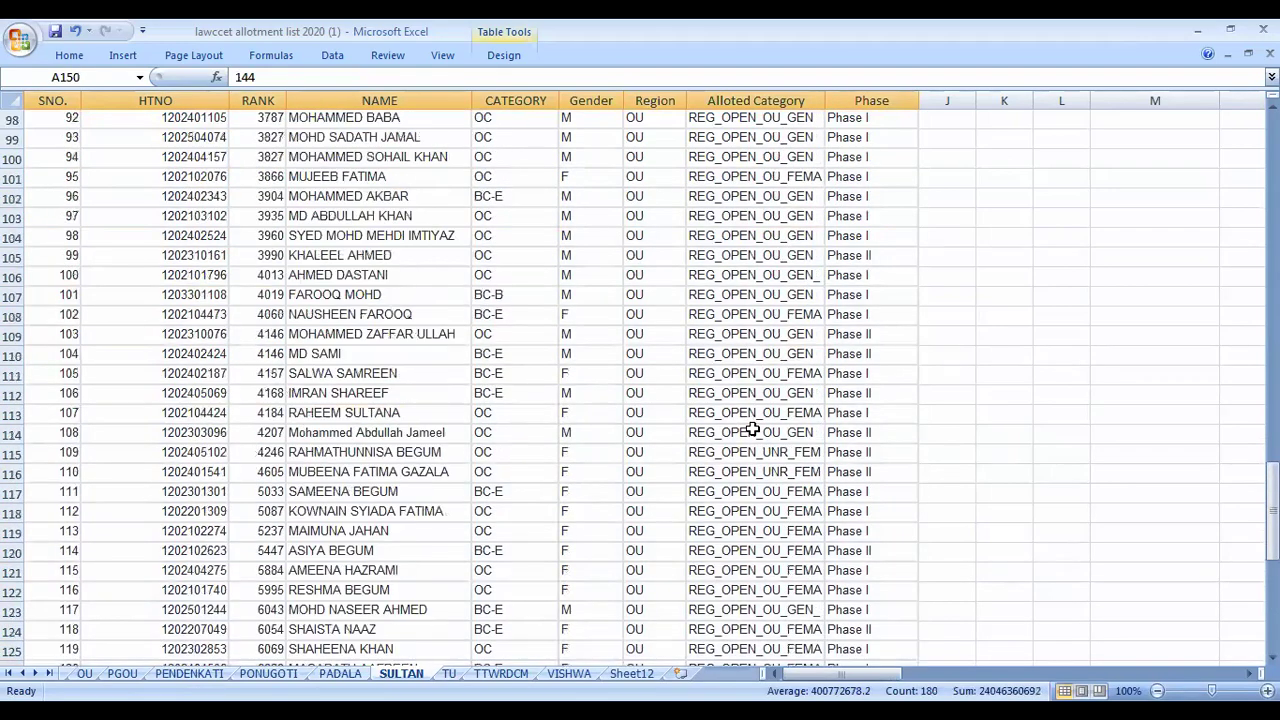
{"action": "scroll", "coordinate": [750, 440], "scroll_direction": "up", "scroll_amount": 10}
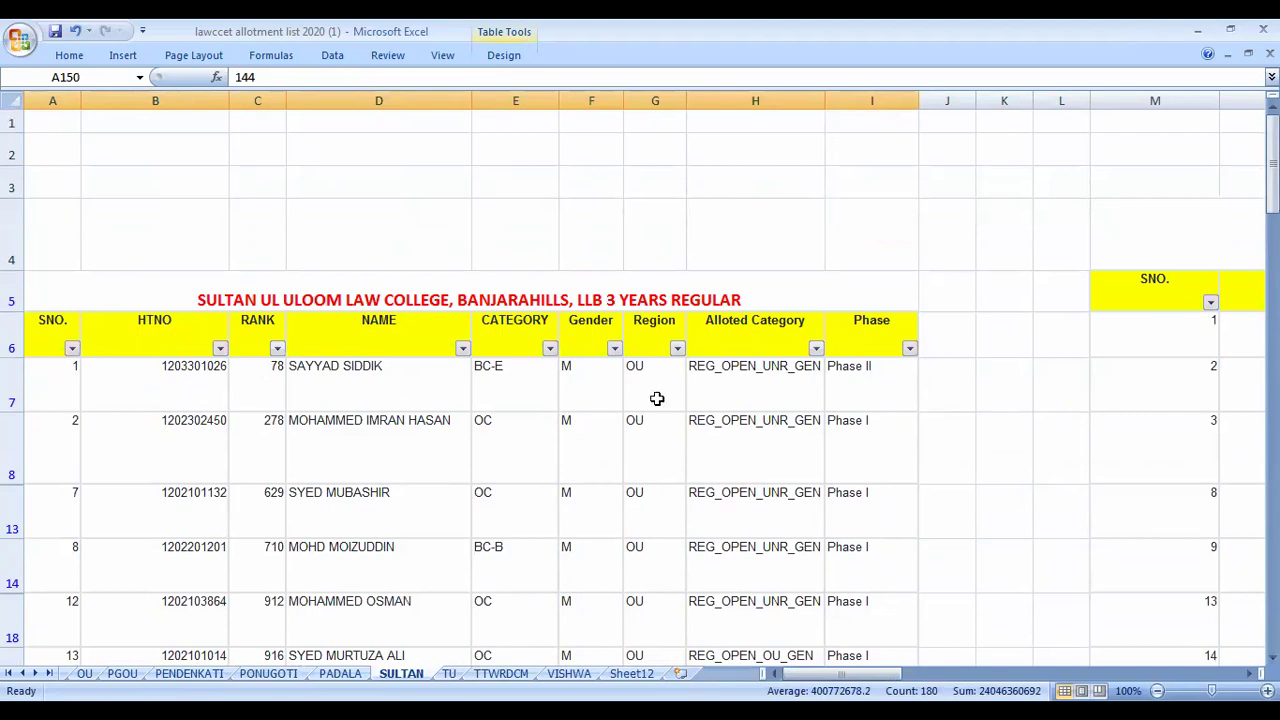
Step: Select the name in cell D13 and scroll through the list again
{"action": "scroll", "coordinate": [657, 397], "scroll_direction": "down", "scroll_amount": 1}
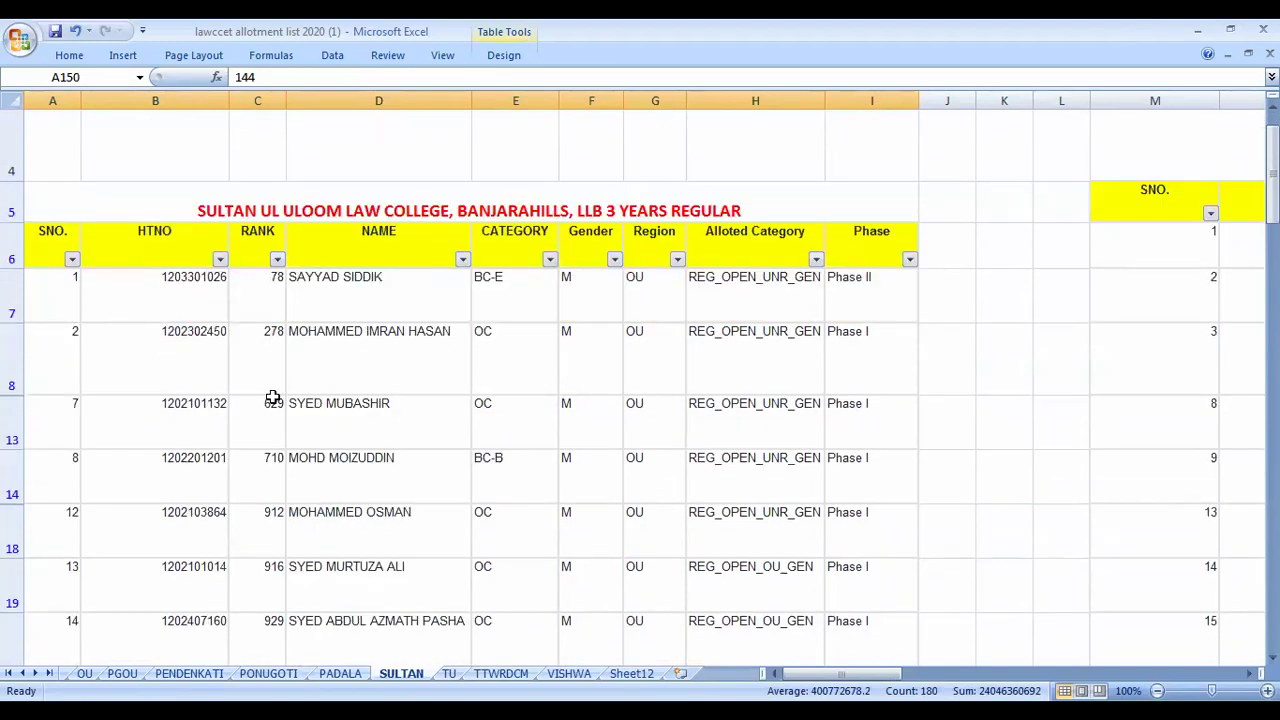
{"action": "left_click", "coordinate": [469, 409]}
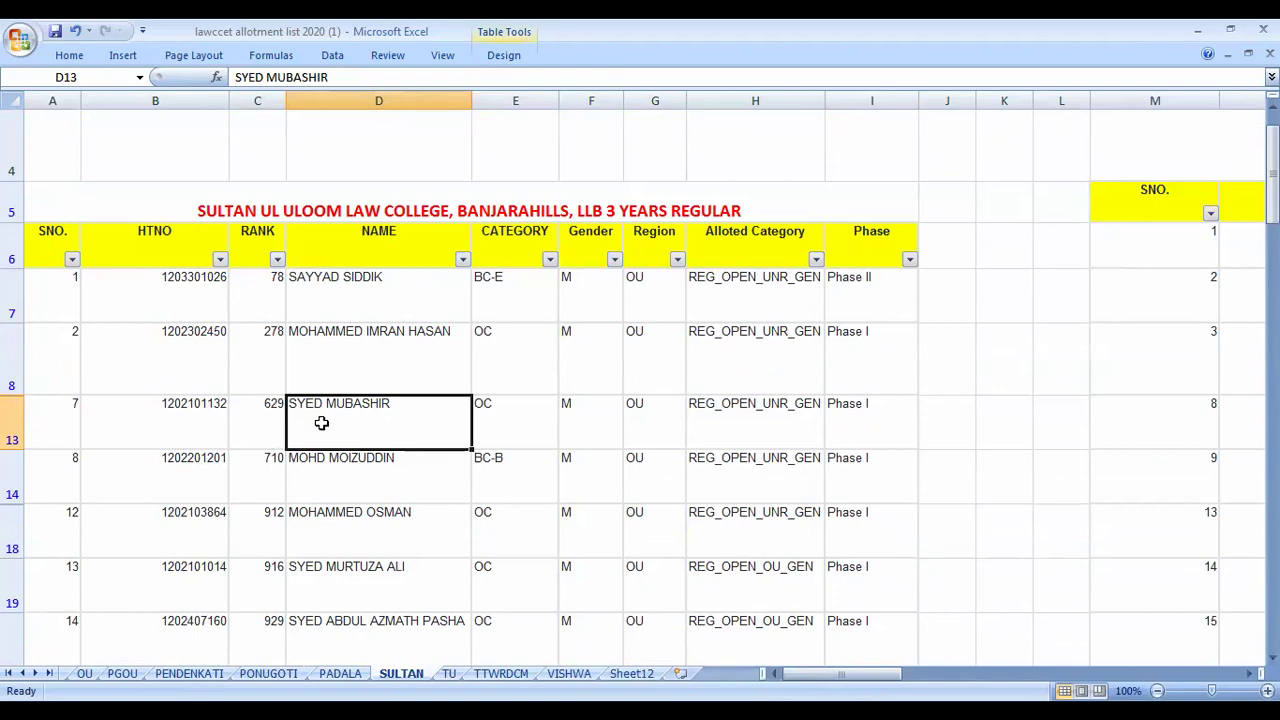
{"action": "scroll", "coordinate": [514, 508], "scroll_direction": "down", "scroll_amount": 18}
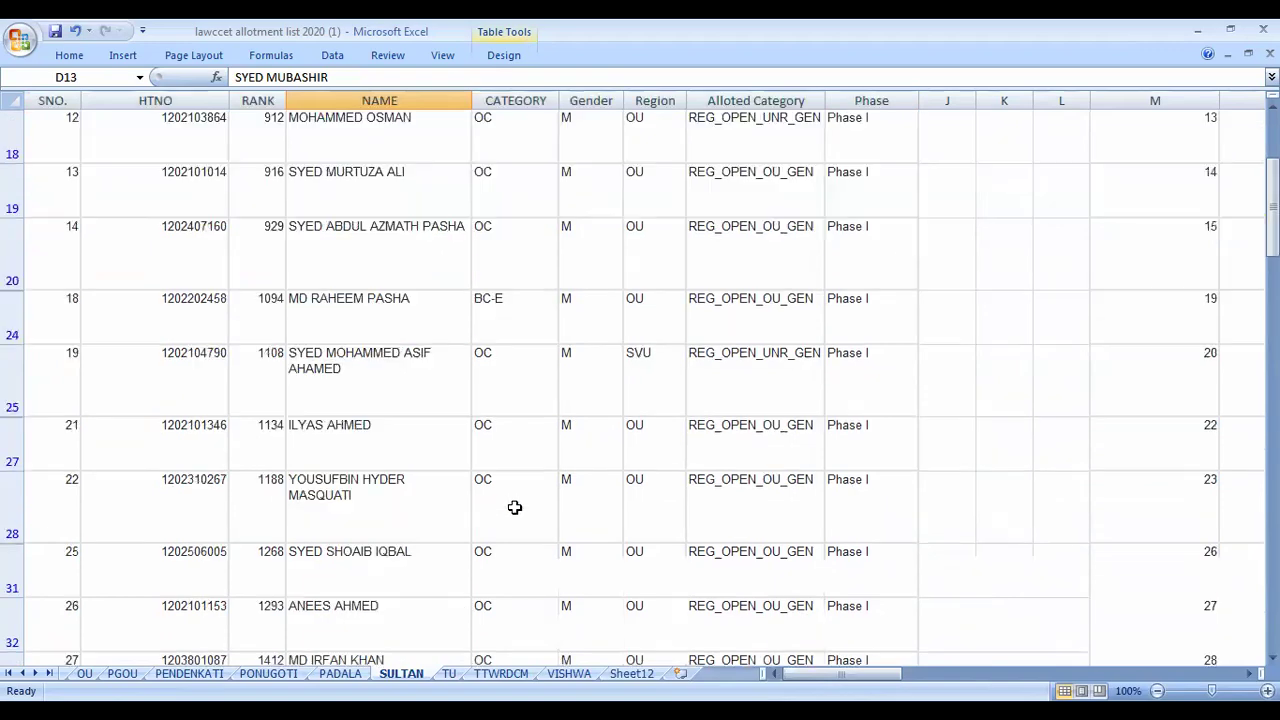
{"action": "scroll", "coordinate": [527, 511], "scroll_direction": "down", "scroll_amount": 20}
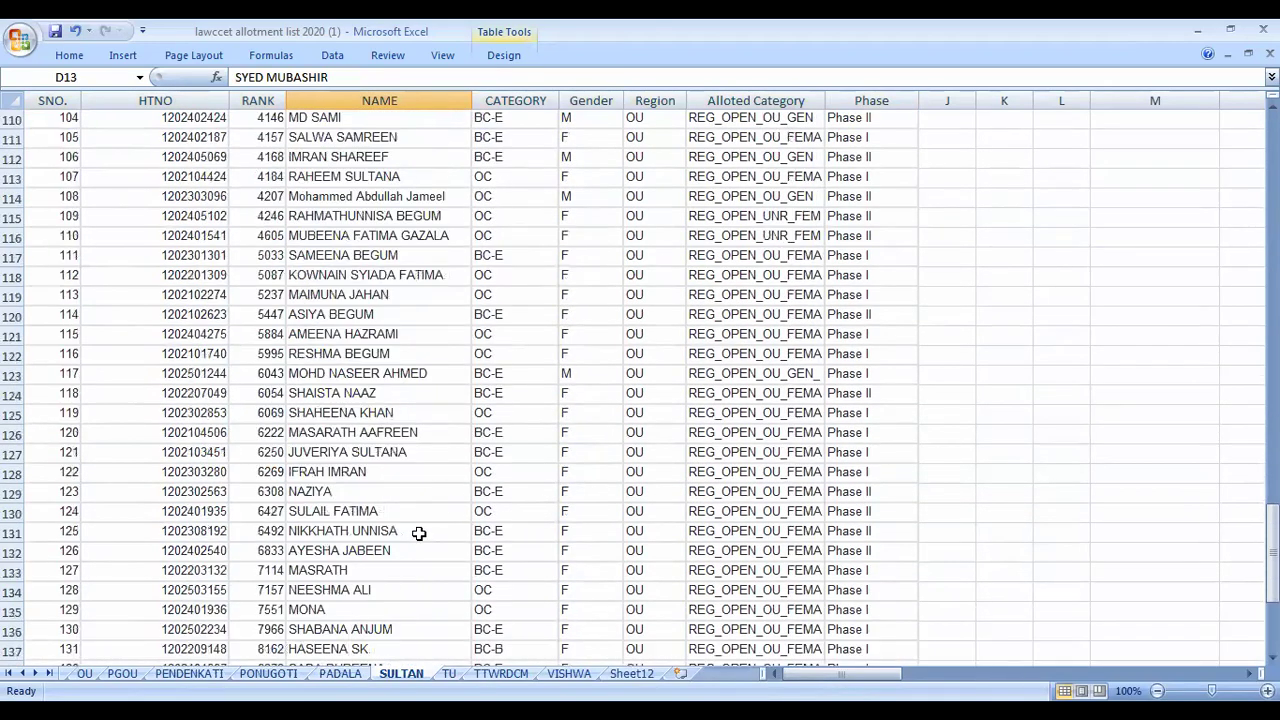
{"action": "scroll", "coordinate": [465, 490], "scroll_direction": "up", "scroll_amount": 20}
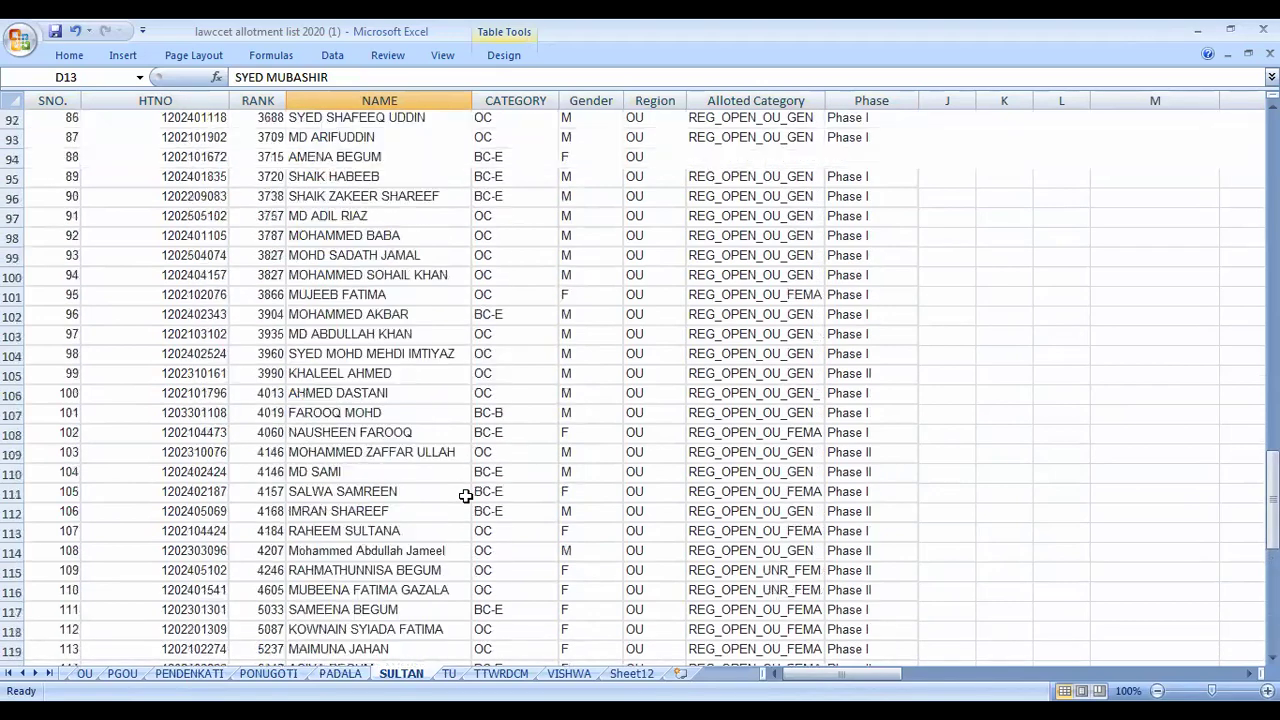
{"action": "scroll", "coordinate": [465, 496], "scroll_direction": "up", "scroll_amount": 11}
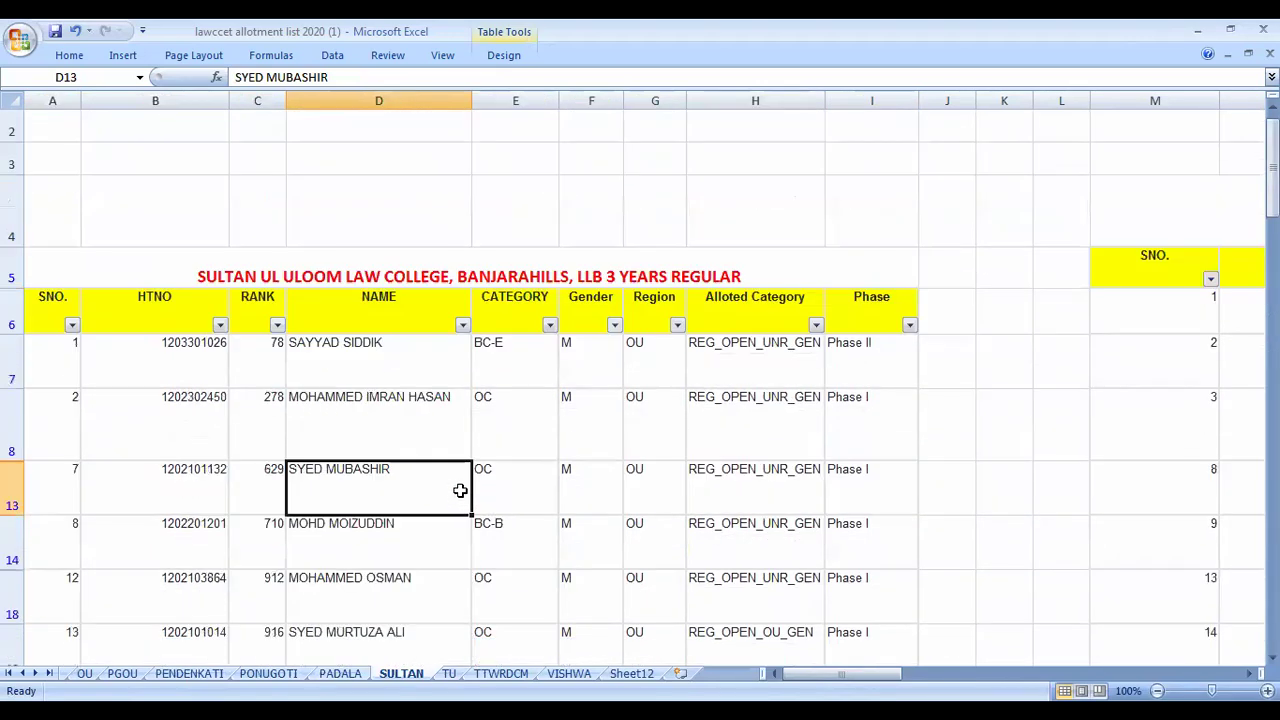
{"action": "scroll", "coordinate": [465, 494], "scroll_direction": "down", "scroll_amount": 1}
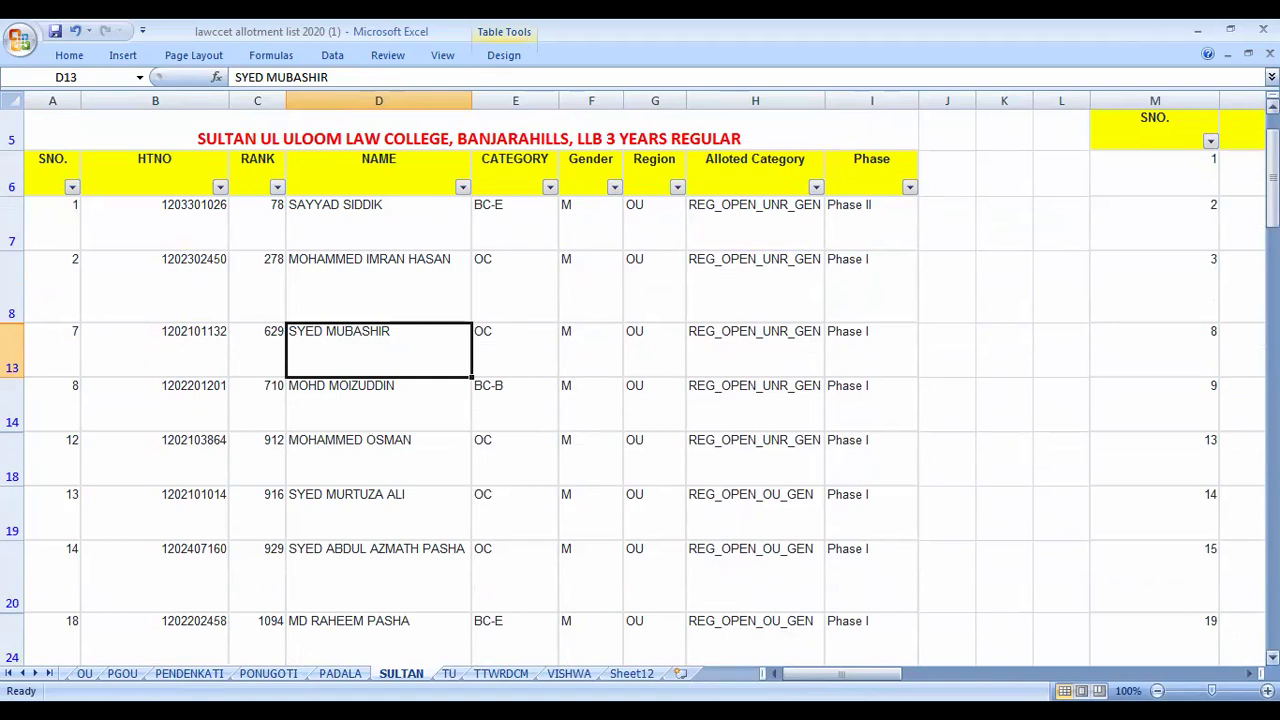
Step: Scroll the SULTAN sheet down until row 150 with final serial 144 at rank 10044 shows
{"action": "scroll", "coordinate": [640, 380], "scroll_direction": "down", "scroll_amount": 1}
{"action": "scroll", "coordinate": [640, 380], "scroll_direction": "down", "scroll_amount": 2}
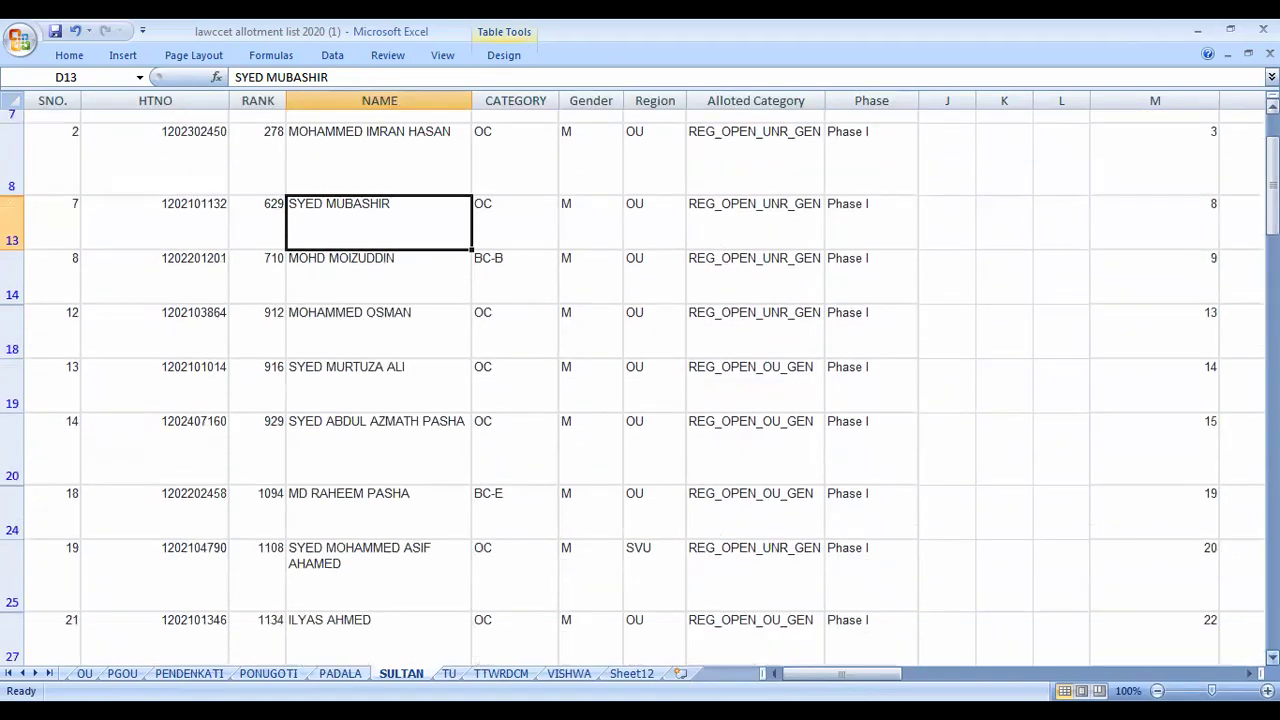
{"action": "scroll", "coordinate": [640, 388], "scroll_direction": "down", "scroll_amount": 3}
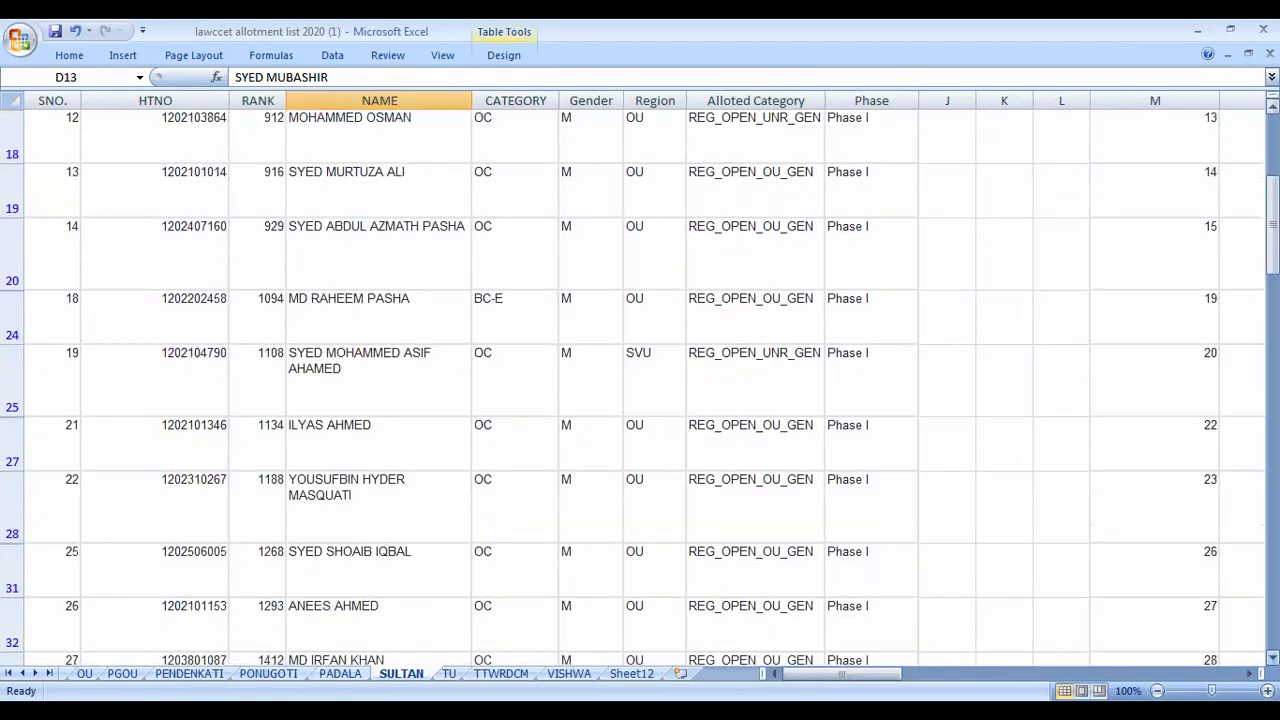
{"action": "scroll", "coordinate": [640, 388], "scroll_direction": "down", "scroll_amount": 1}
{"action": "scroll", "coordinate": [640, 388], "scroll_direction": "down", "scroll_amount": 5}
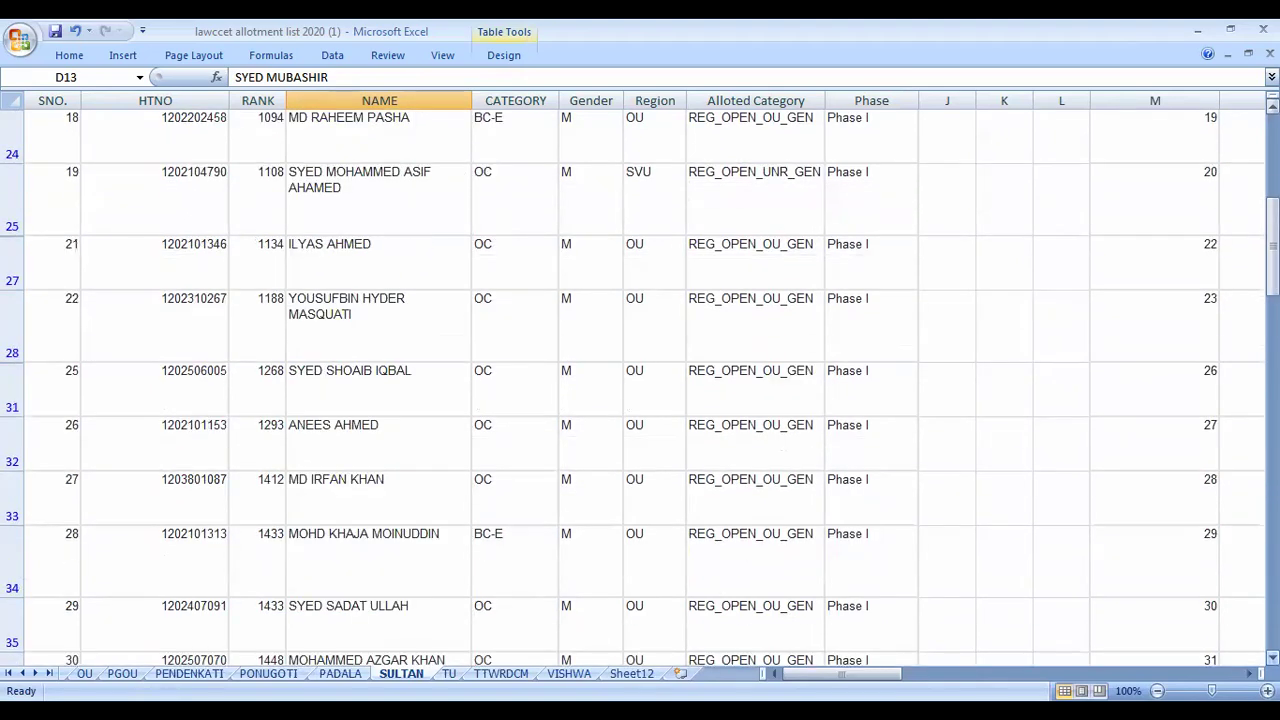
{"action": "scroll", "coordinate": [640, 388], "scroll_direction": "down", "scroll_amount": 4}
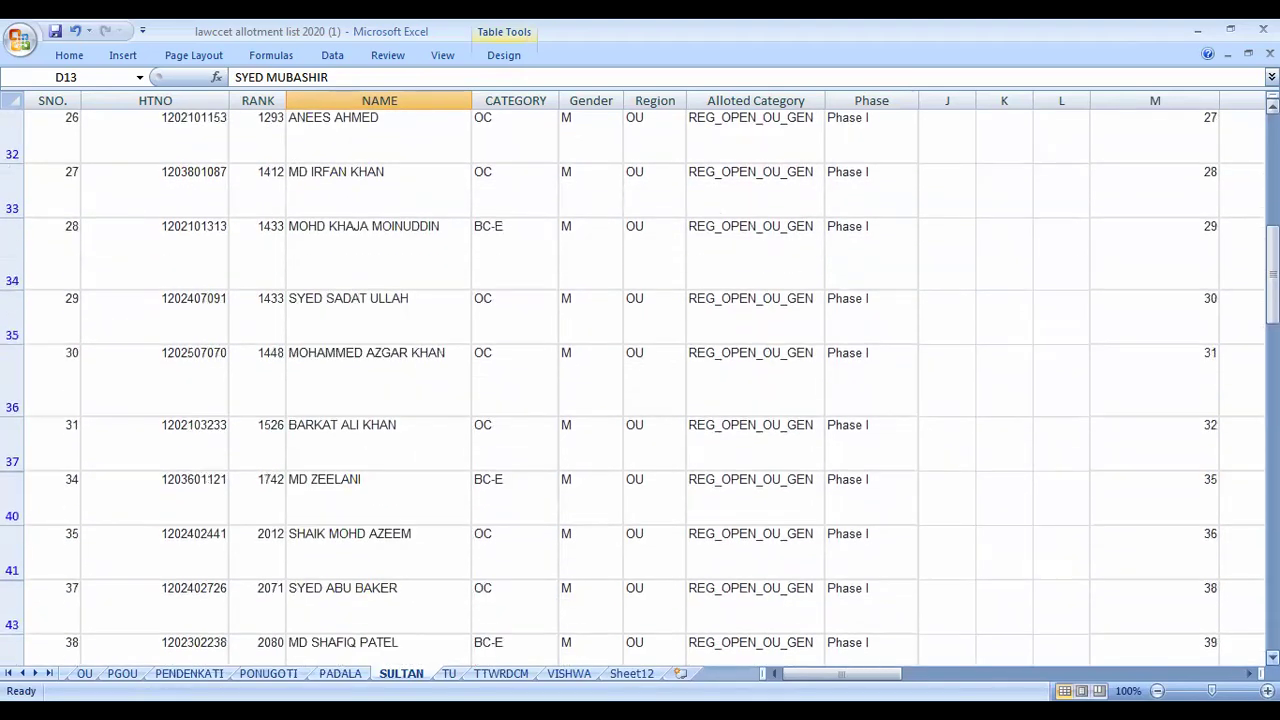
{"action": "scroll", "coordinate": [640, 388], "scroll_direction": "down", "scroll_amount": 4}
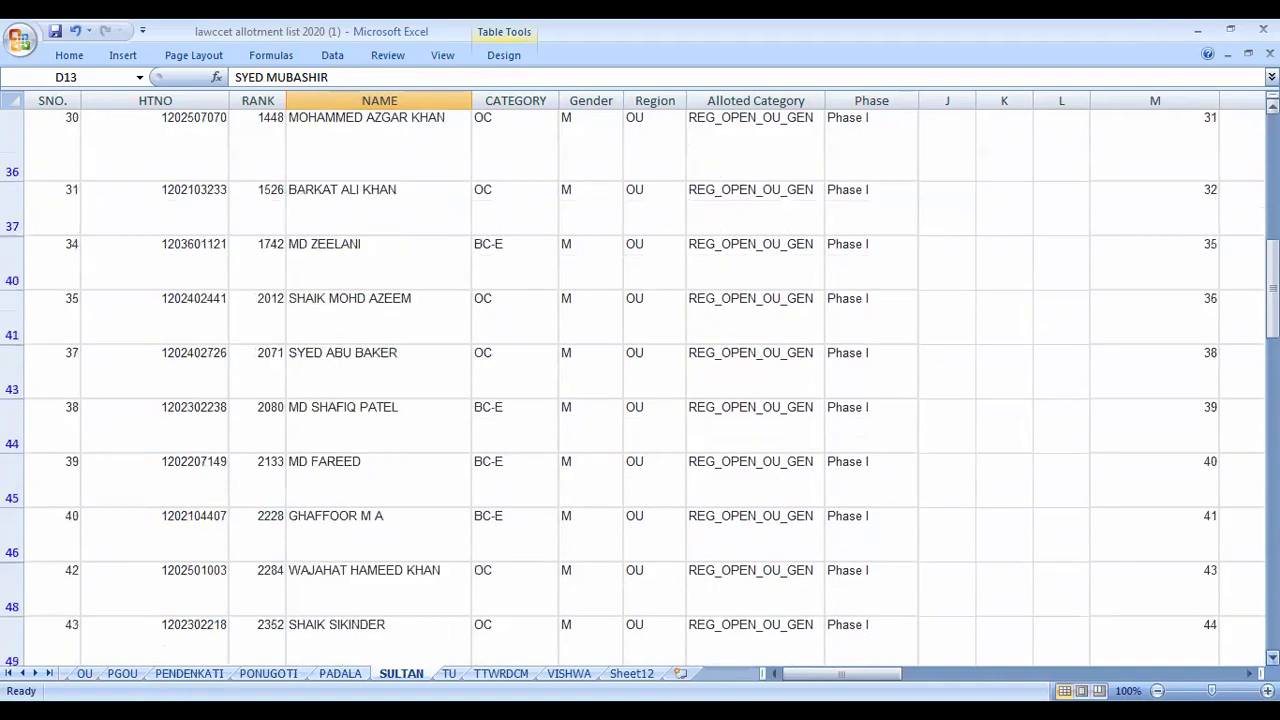
{"action": "scroll", "coordinate": [640, 388], "scroll_direction": "down", "scroll_amount": 4}
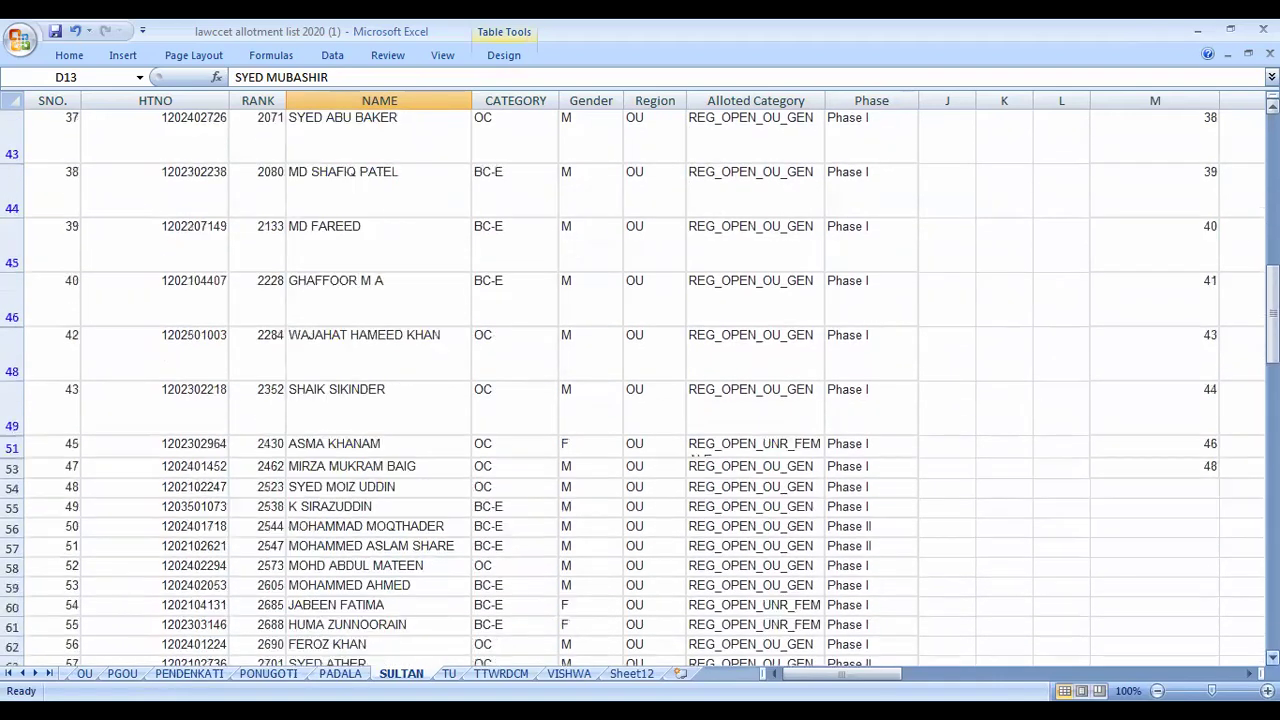
{"action": "scroll", "coordinate": [640, 388], "scroll_direction": "down", "scroll_amount": 4}
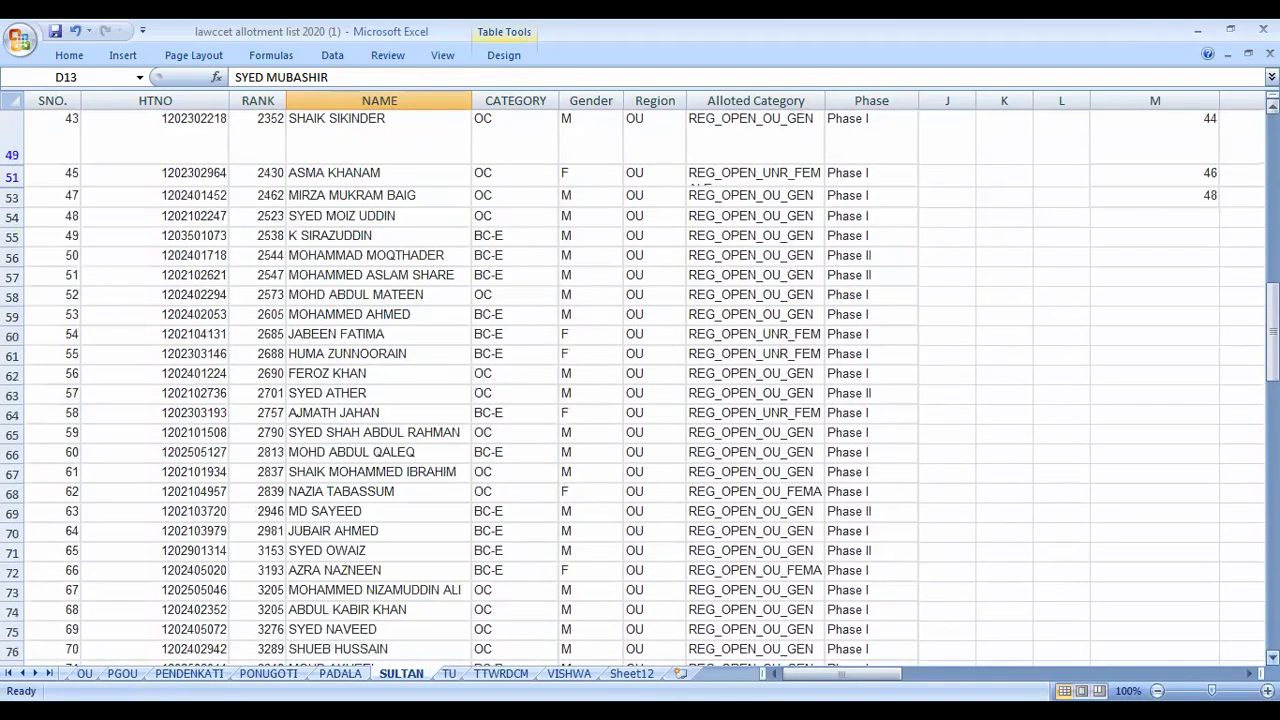
{"action": "scroll", "coordinate": [640, 388], "scroll_direction": "down", "scroll_amount": 4}
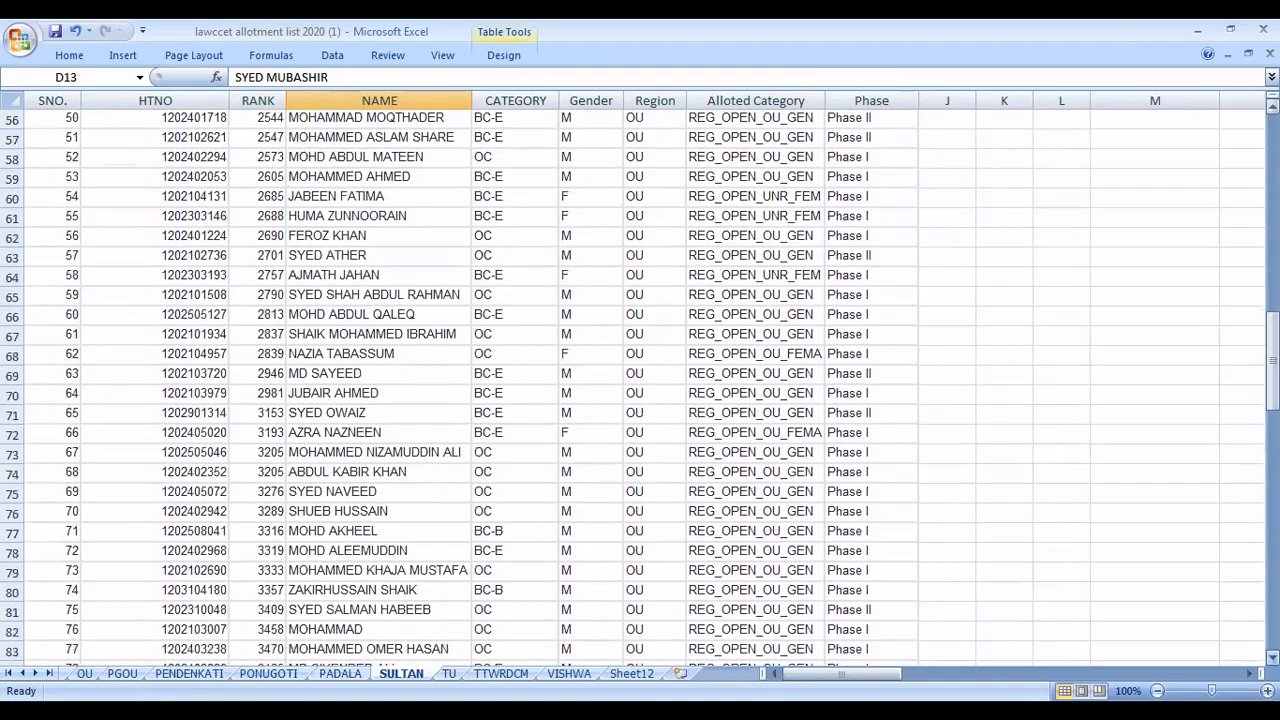
{"action": "scroll", "coordinate": [640, 388], "scroll_direction": "down", "scroll_amount": 4}
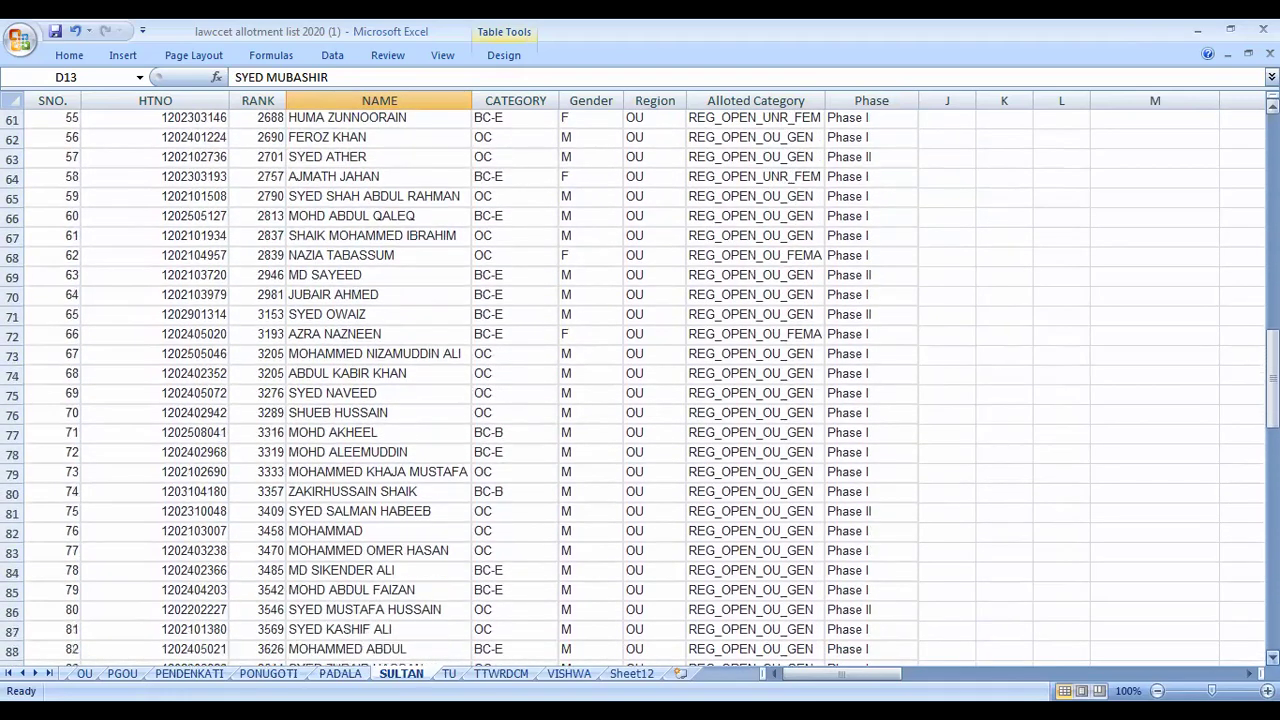
{"action": "scroll", "coordinate": [640, 388], "scroll_direction": "down", "scroll_amount": 5}
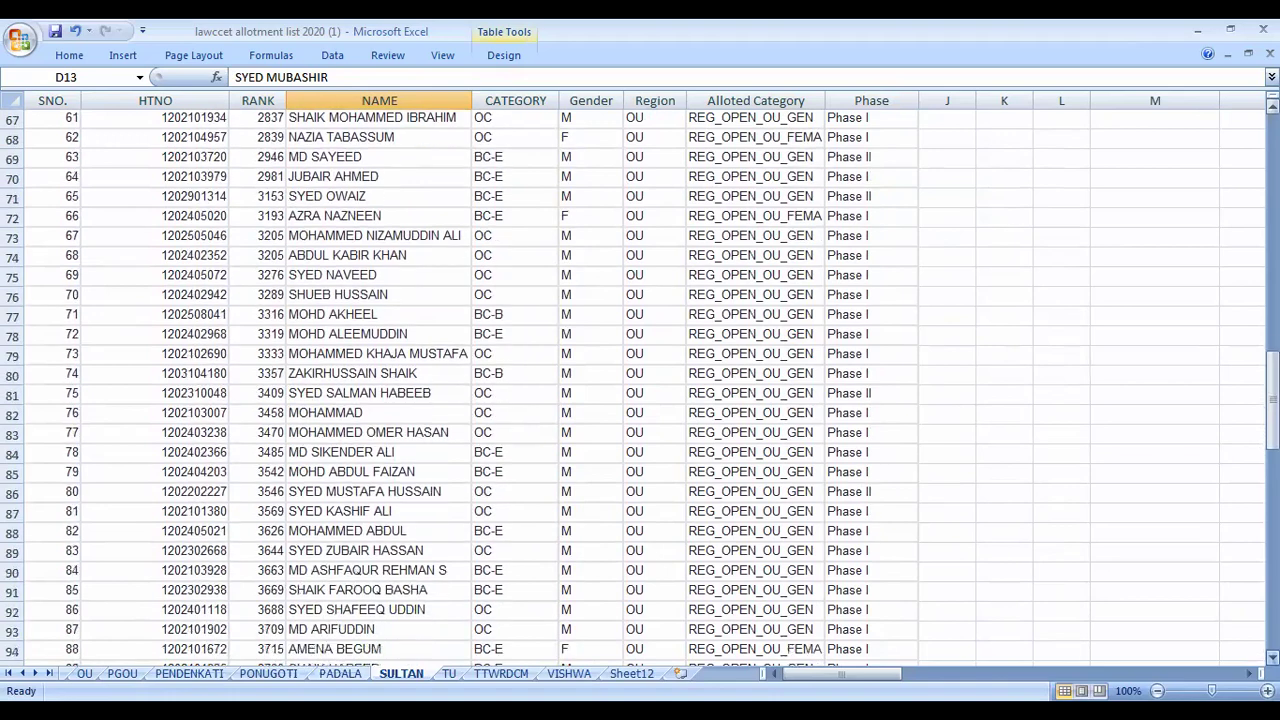
{"action": "scroll", "coordinate": [640, 388], "scroll_direction": "down", "scroll_amount": 4}
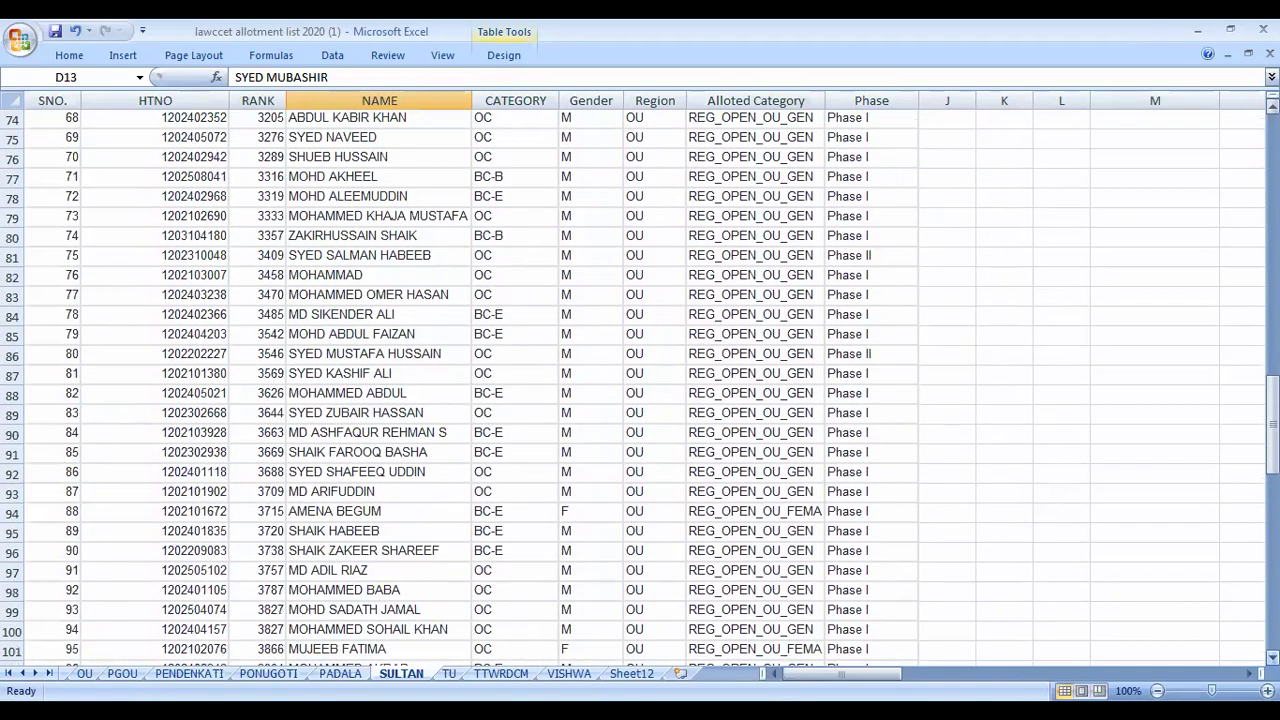
{"action": "scroll", "coordinate": [640, 388], "scroll_direction": "down", "scroll_amount": 6}
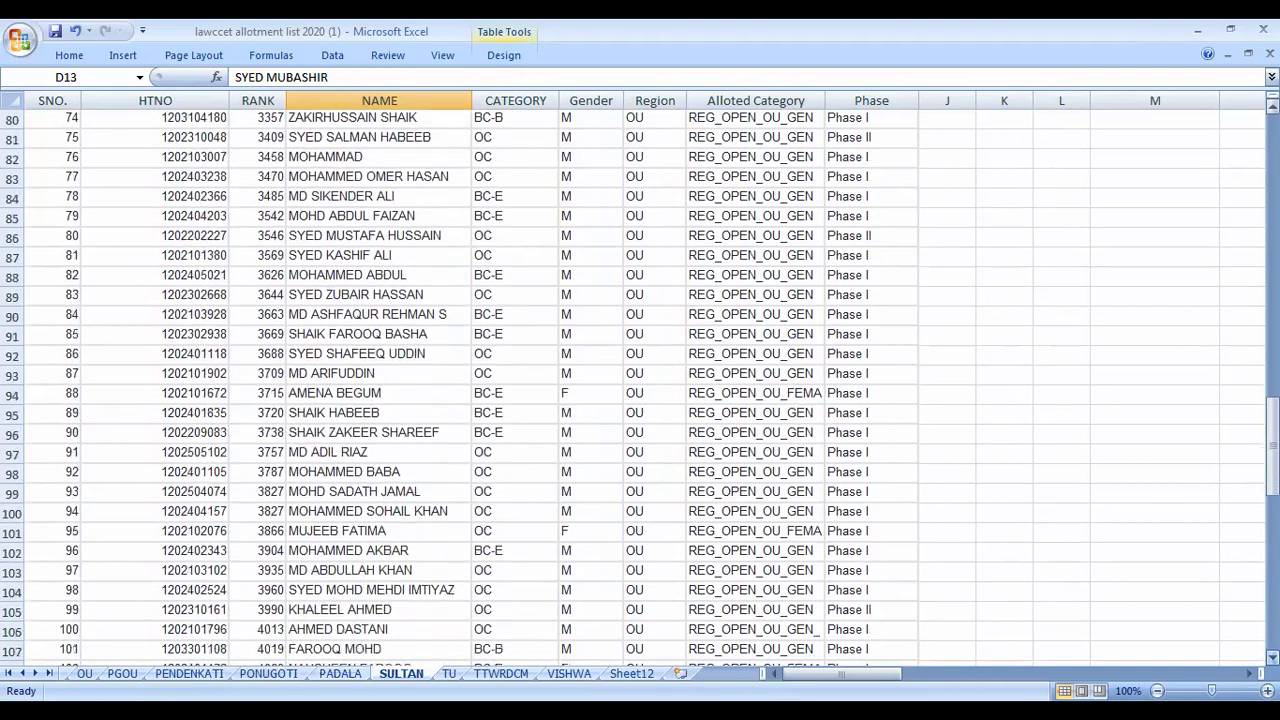
{"action": "scroll", "coordinate": [640, 388], "scroll_direction": "down", "scroll_amount": 6}
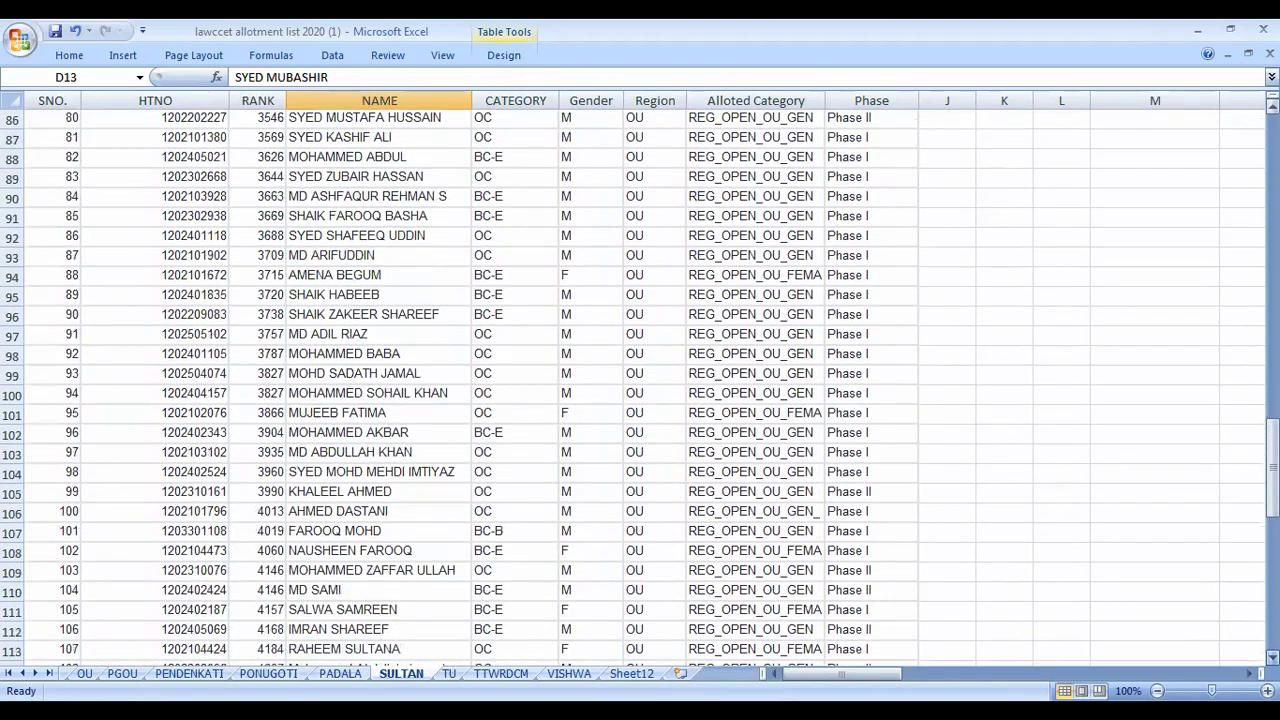
{"action": "scroll", "coordinate": [640, 388], "scroll_direction": "down", "scroll_amount": 7}
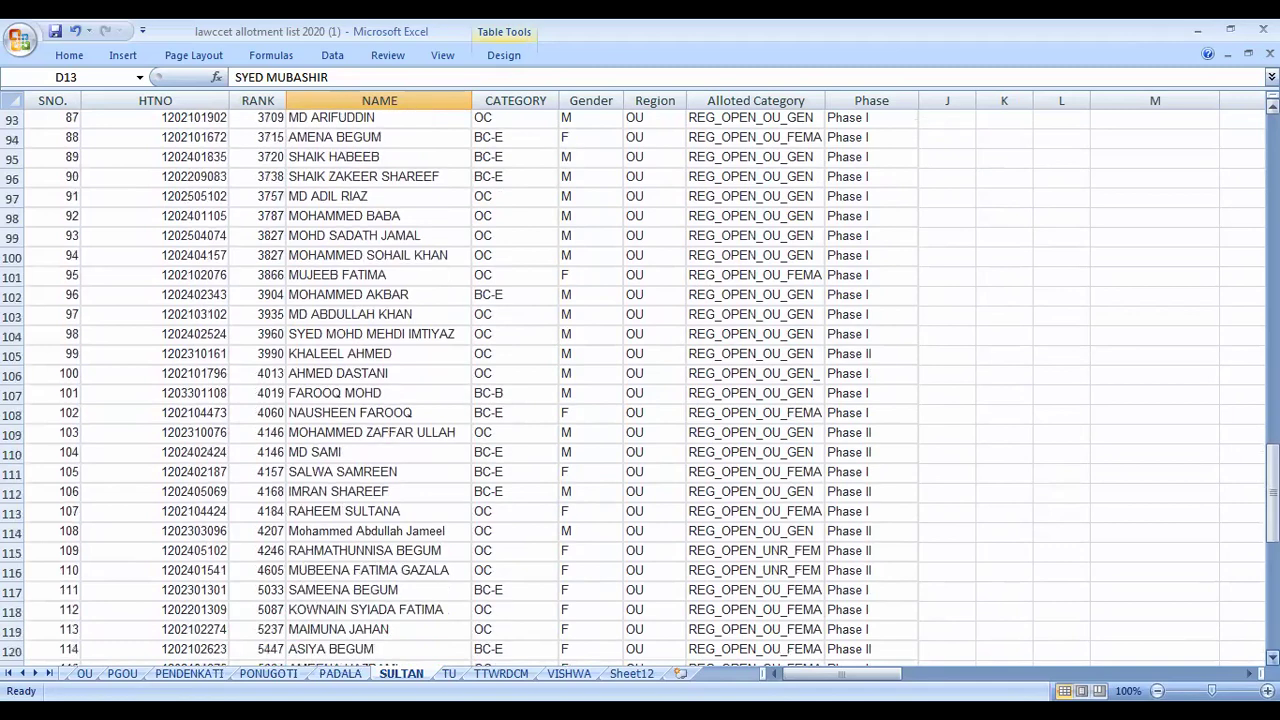
{"action": "scroll", "coordinate": [640, 388], "scroll_direction": "down", "scroll_amount": 7}
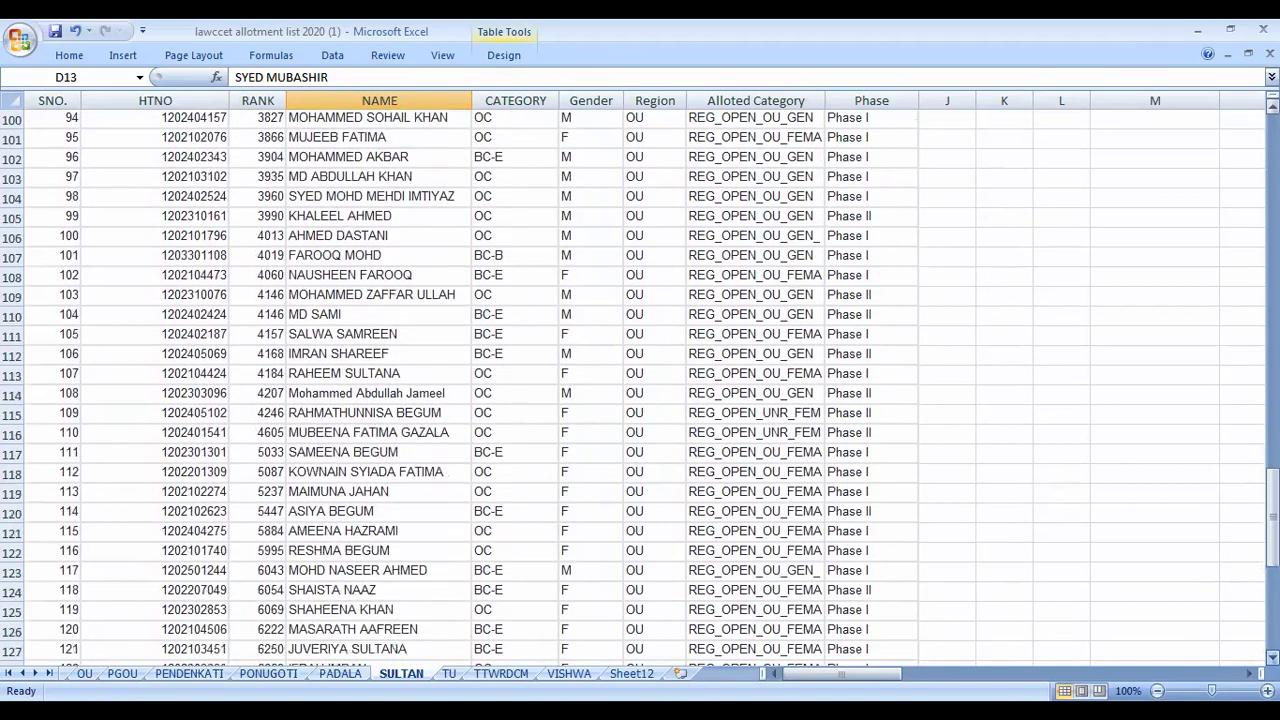
{"action": "scroll", "coordinate": [640, 388], "scroll_direction": "down", "scroll_amount": 7}
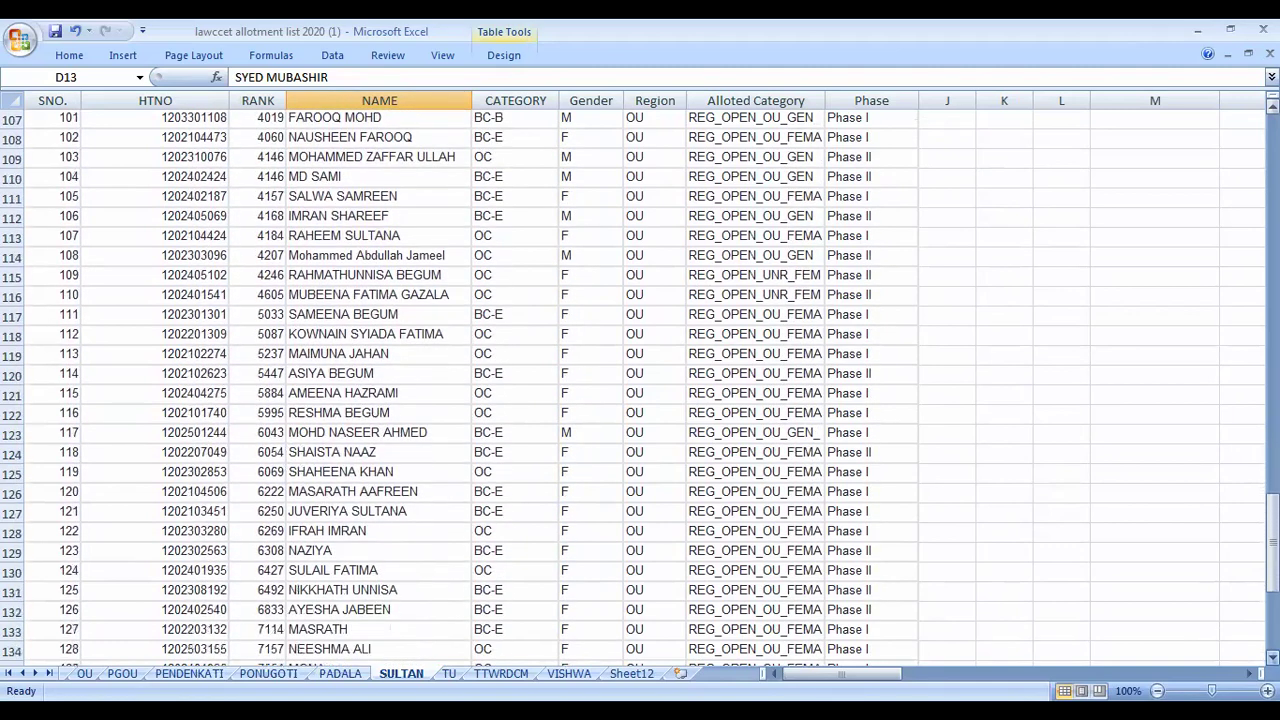
{"action": "scroll", "coordinate": [640, 388], "scroll_direction": "down", "scroll_amount": 7}
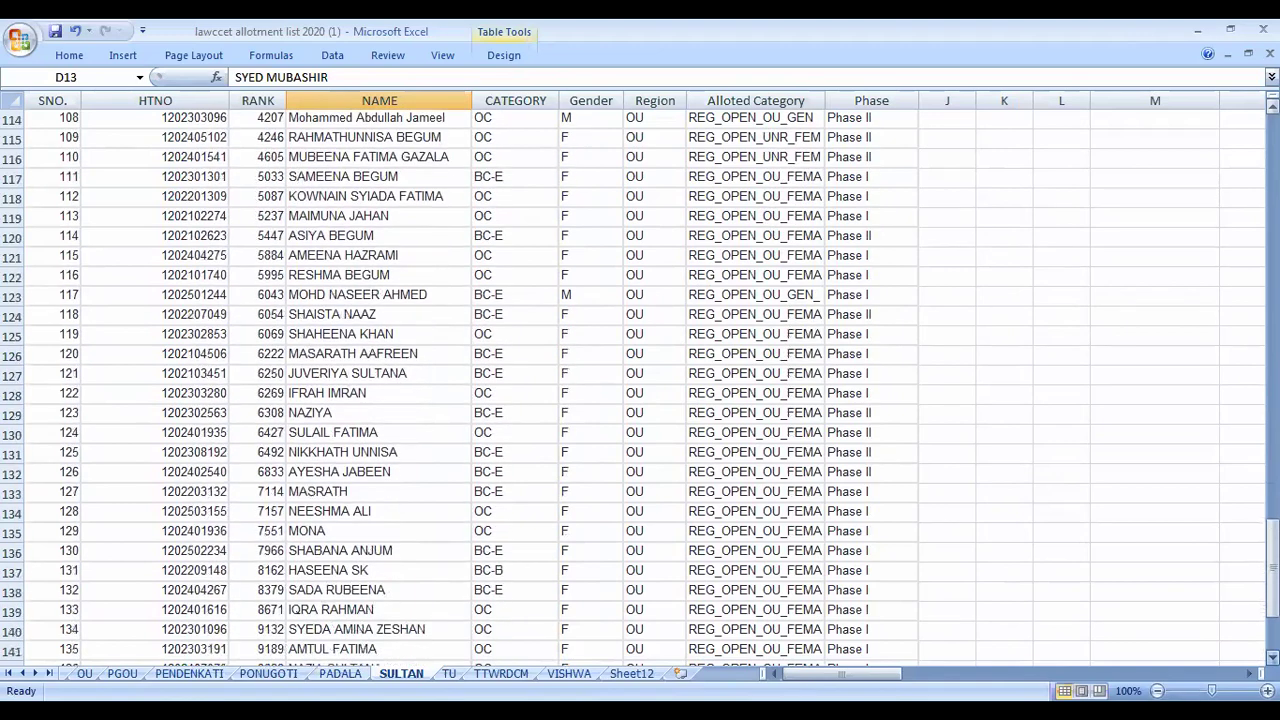
{"action": "scroll", "coordinate": [640, 388], "scroll_direction": "down", "scroll_amount": 7}
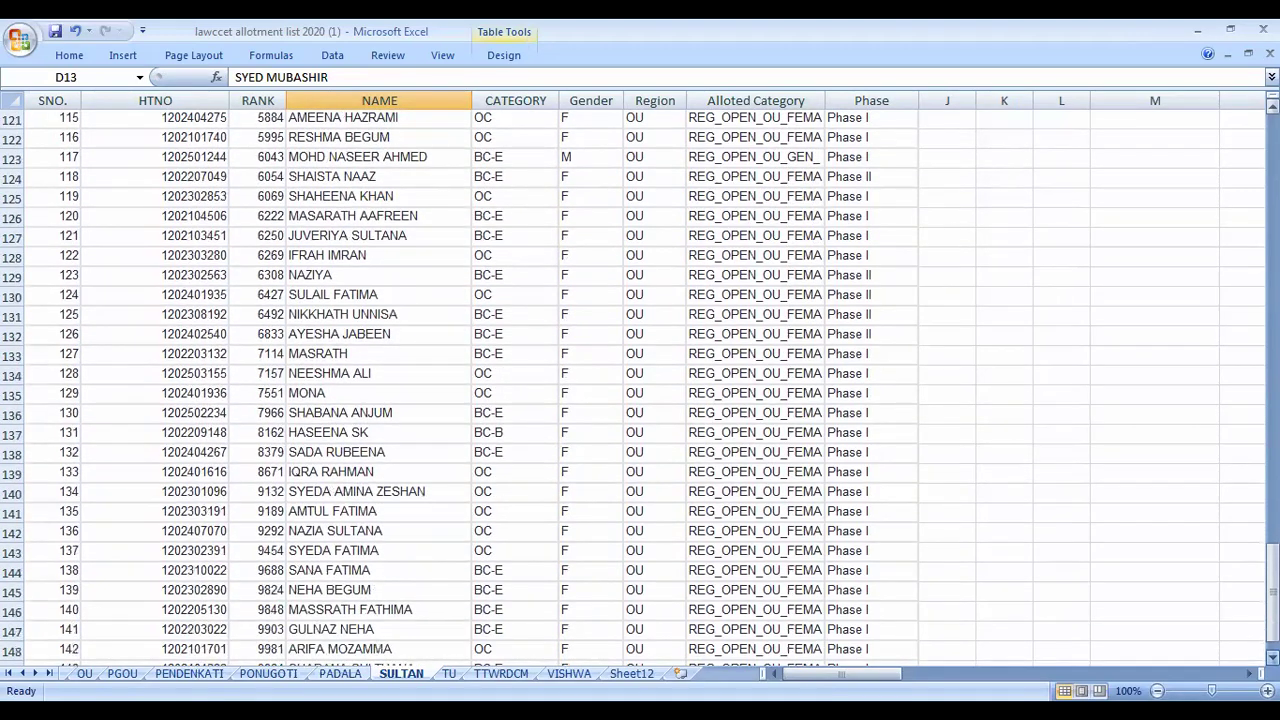
{"action": "scroll", "coordinate": [777, 529], "scroll_direction": "down", "scroll_amount": 4}
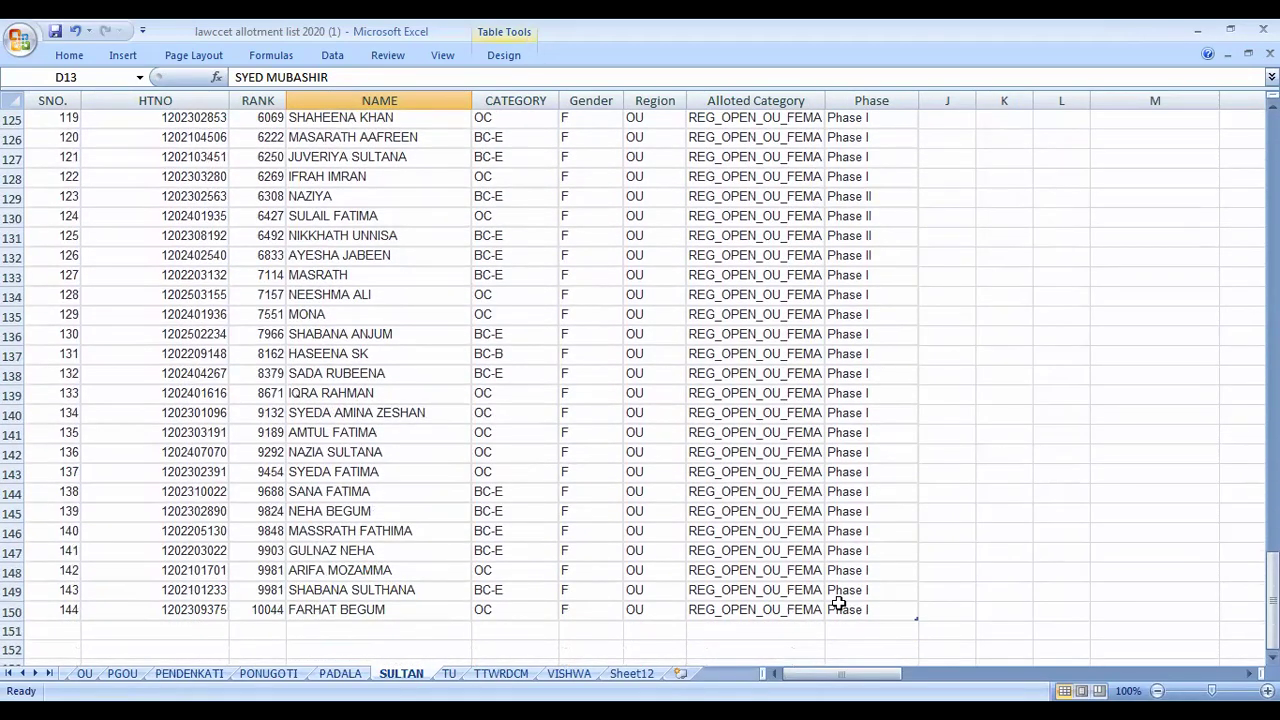
Step: Select the final entries 130–144, then scroll back up to the title and column headers
{"action": "left_click_drag", "start_coordinate": [838, 603], "coordinate": [747, 569]}
{"action": "mouse_move", "coordinate": [239, 511]}
{"action": "left_mouse_down"}
{"action": "mouse_move", "coordinate": [109, 500]}
{"action": "mouse_move", "coordinate": [86, 466]}
{"action": "mouse_move", "coordinate": [70, 334]}
{"action": "left_mouse_up"}
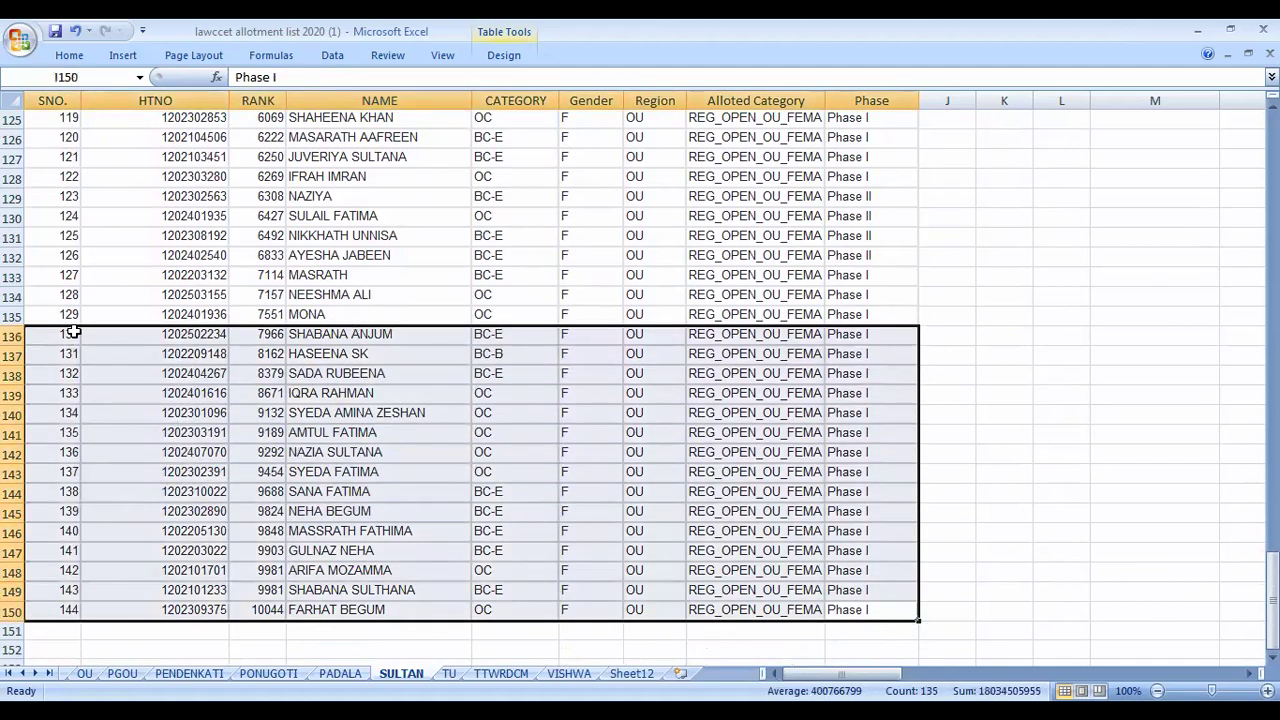
{"action": "scroll", "coordinate": [149, 397], "scroll_direction": "up", "scroll_amount": 10}
{"action": "scroll", "coordinate": [227, 412], "scroll_direction": "up", "scroll_amount": 20}
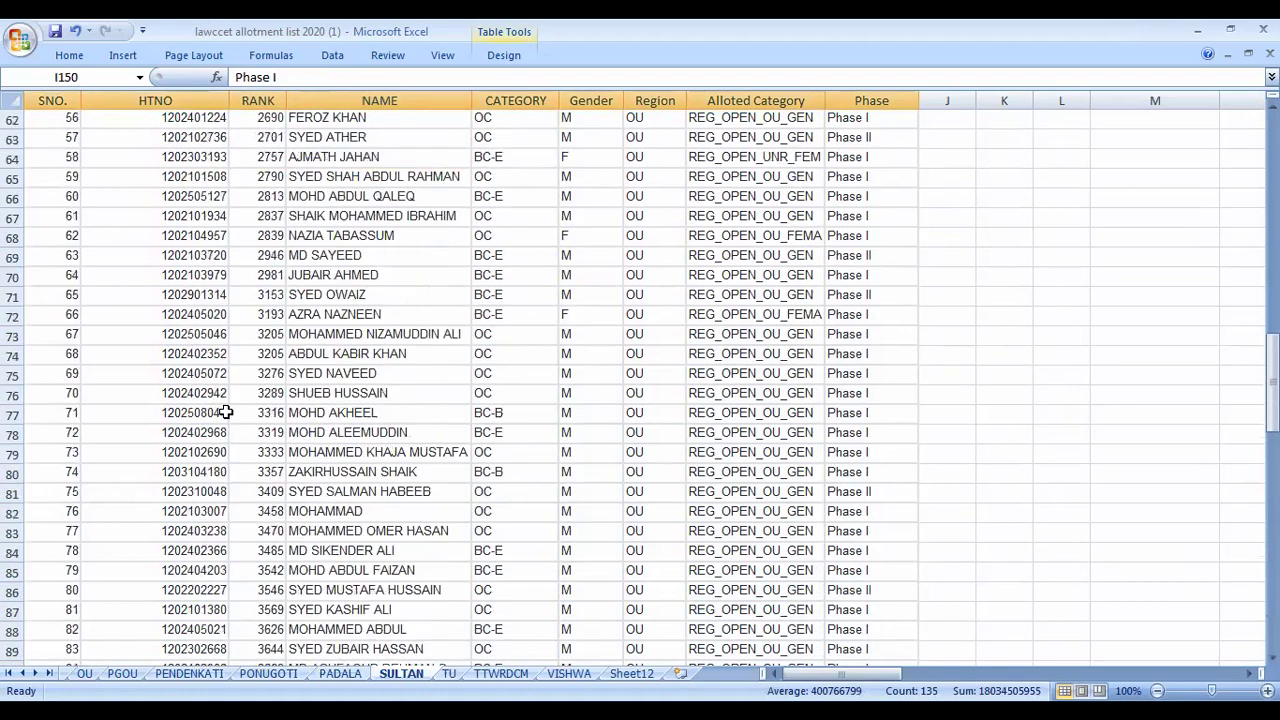
{"action": "scroll", "coordinate": [229, 419], "scroll_direction": "up", "scroll_amount": 3}
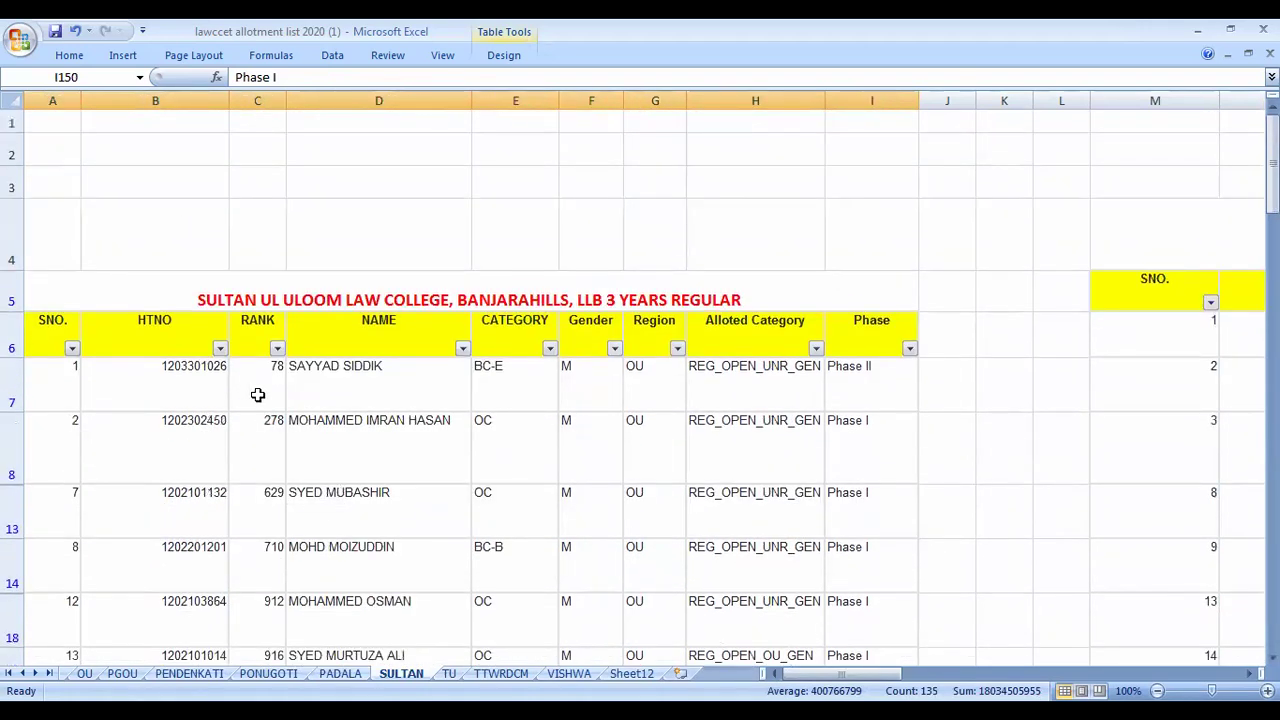
{"action": "scroll", "coordinate": [257, 394], "scroll_direction": "down", "scroll_amount": 1}
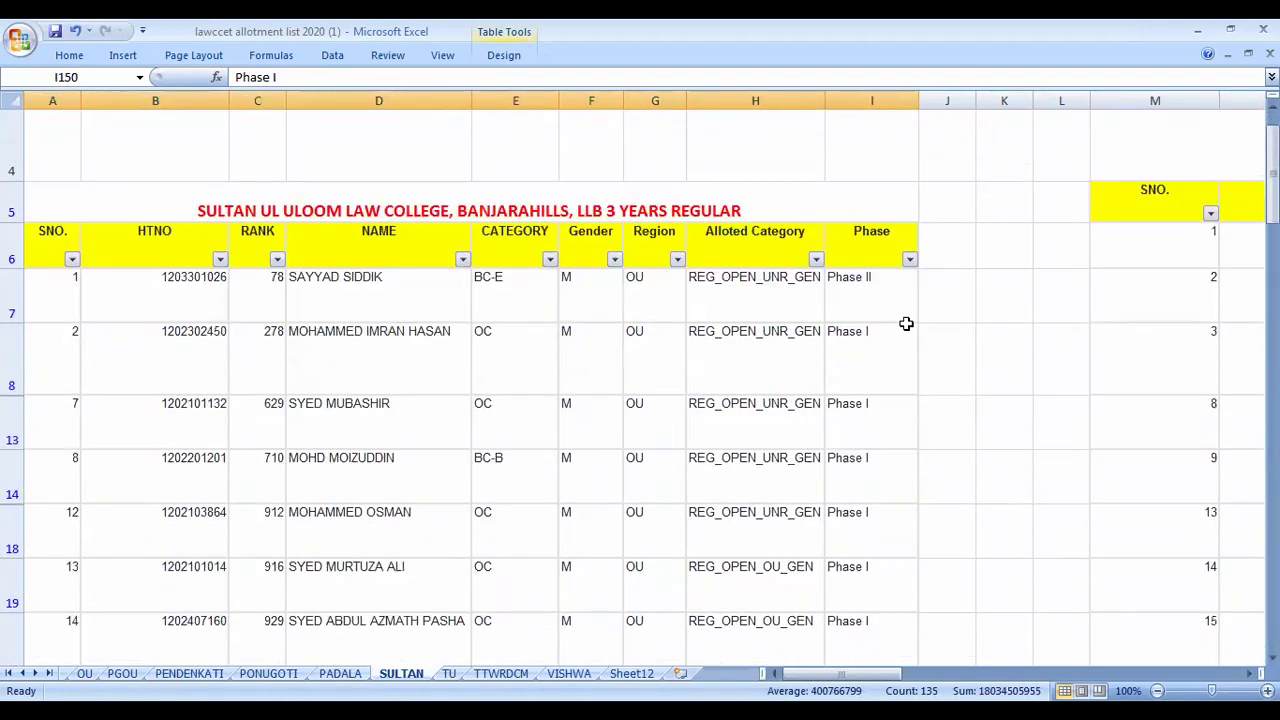
{"action": "left_click", "coordinate": [1007, 518]}
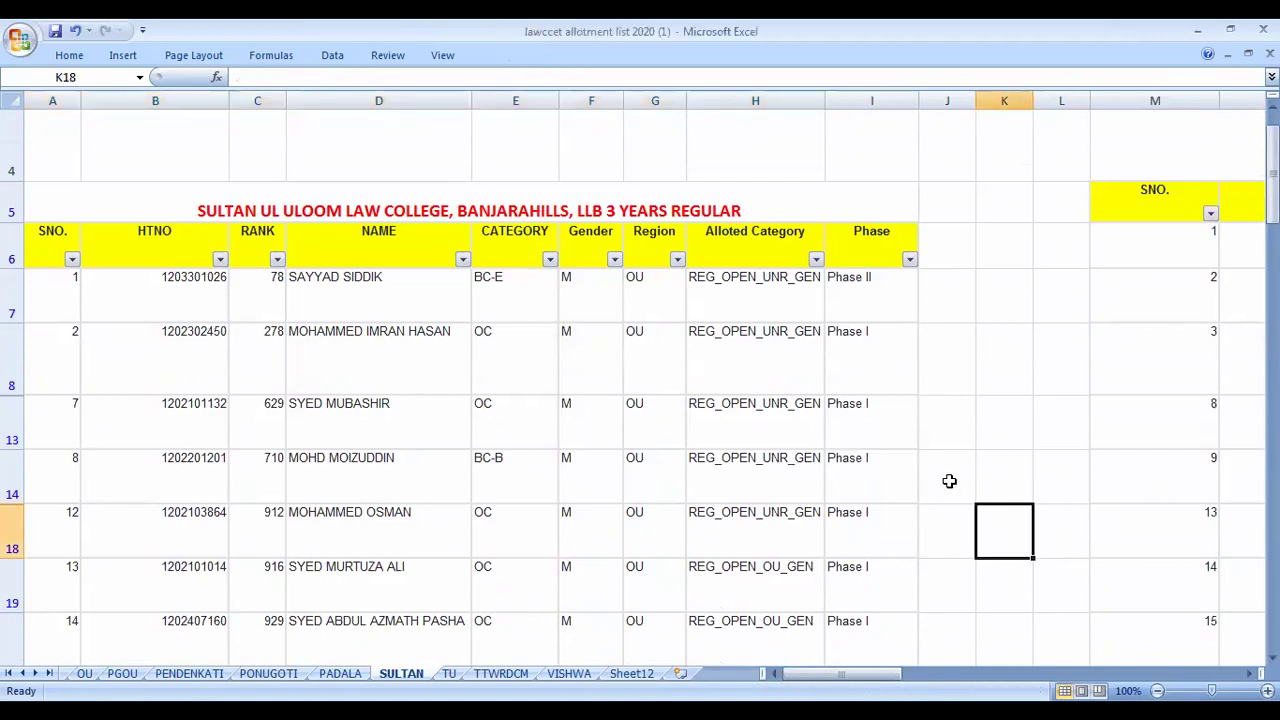